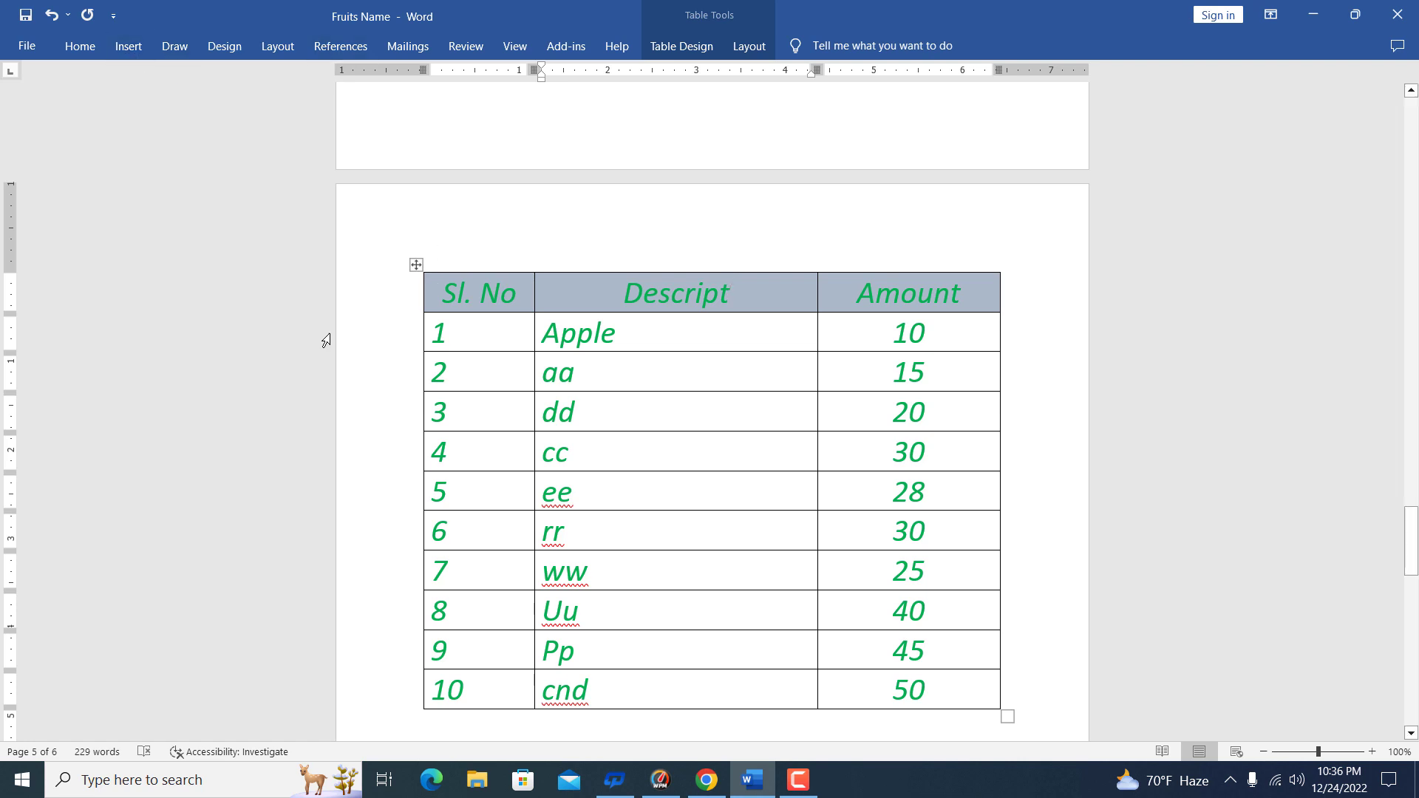
- Align the text in the Apple cell to the top centre
click(745, 48)
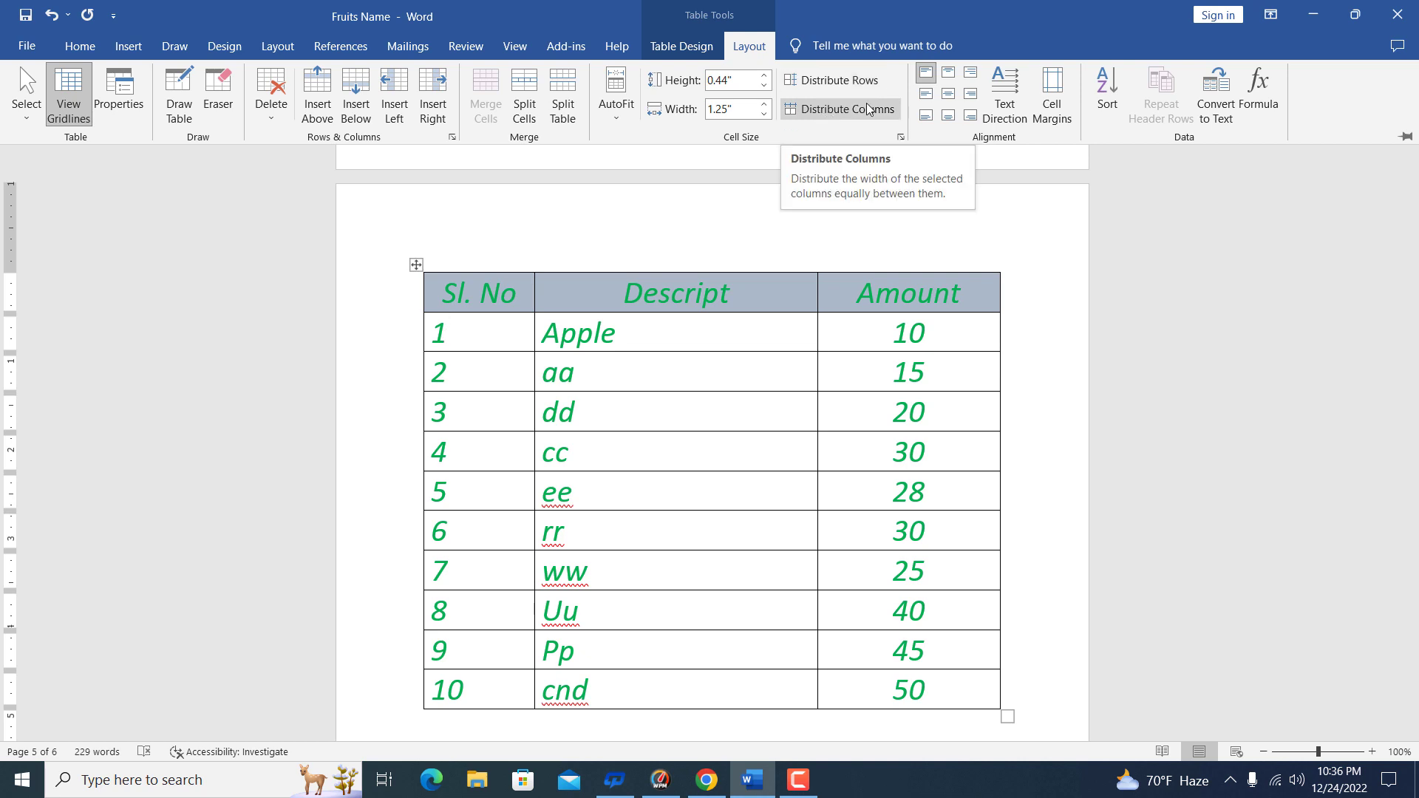
click(585, 332)
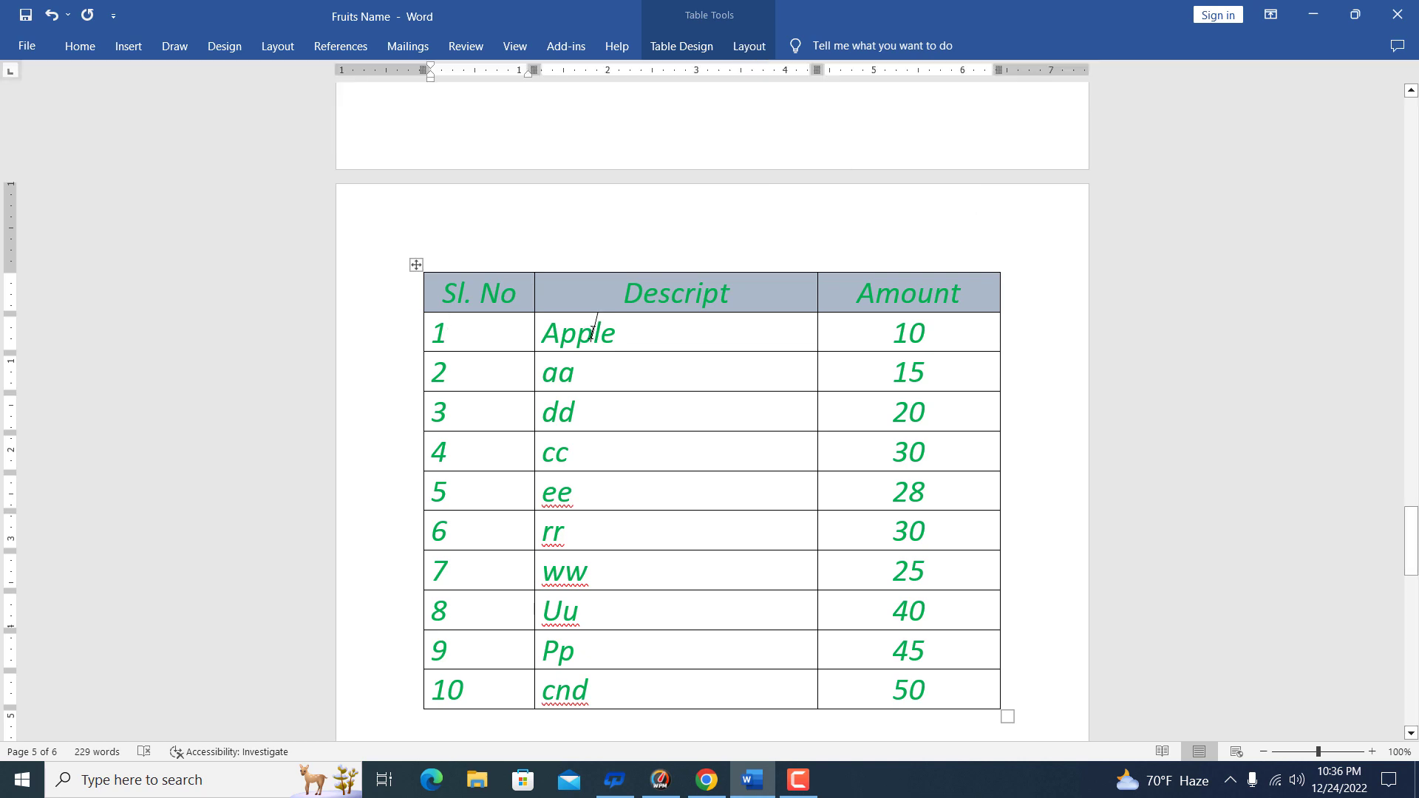
click(749, 45)
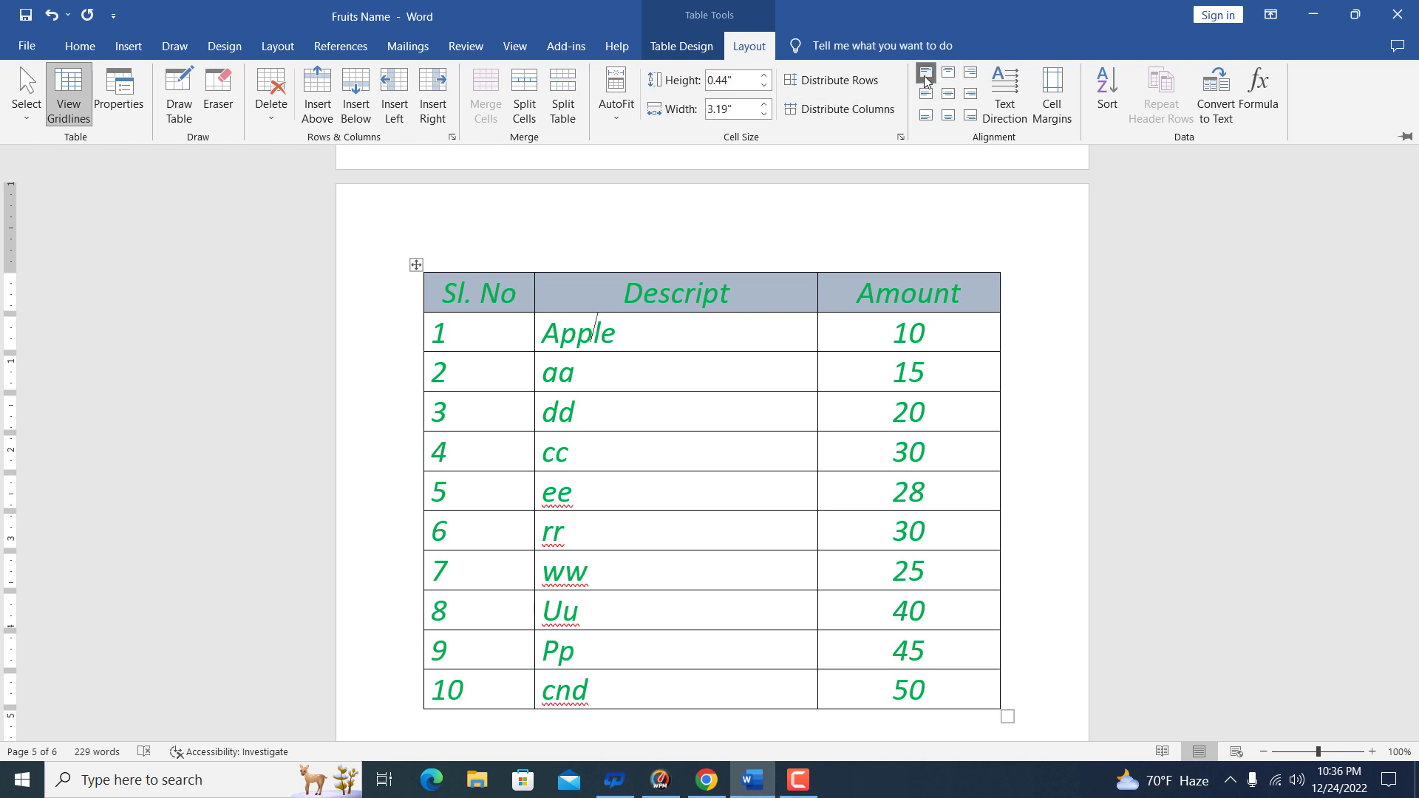
click(949, 72)
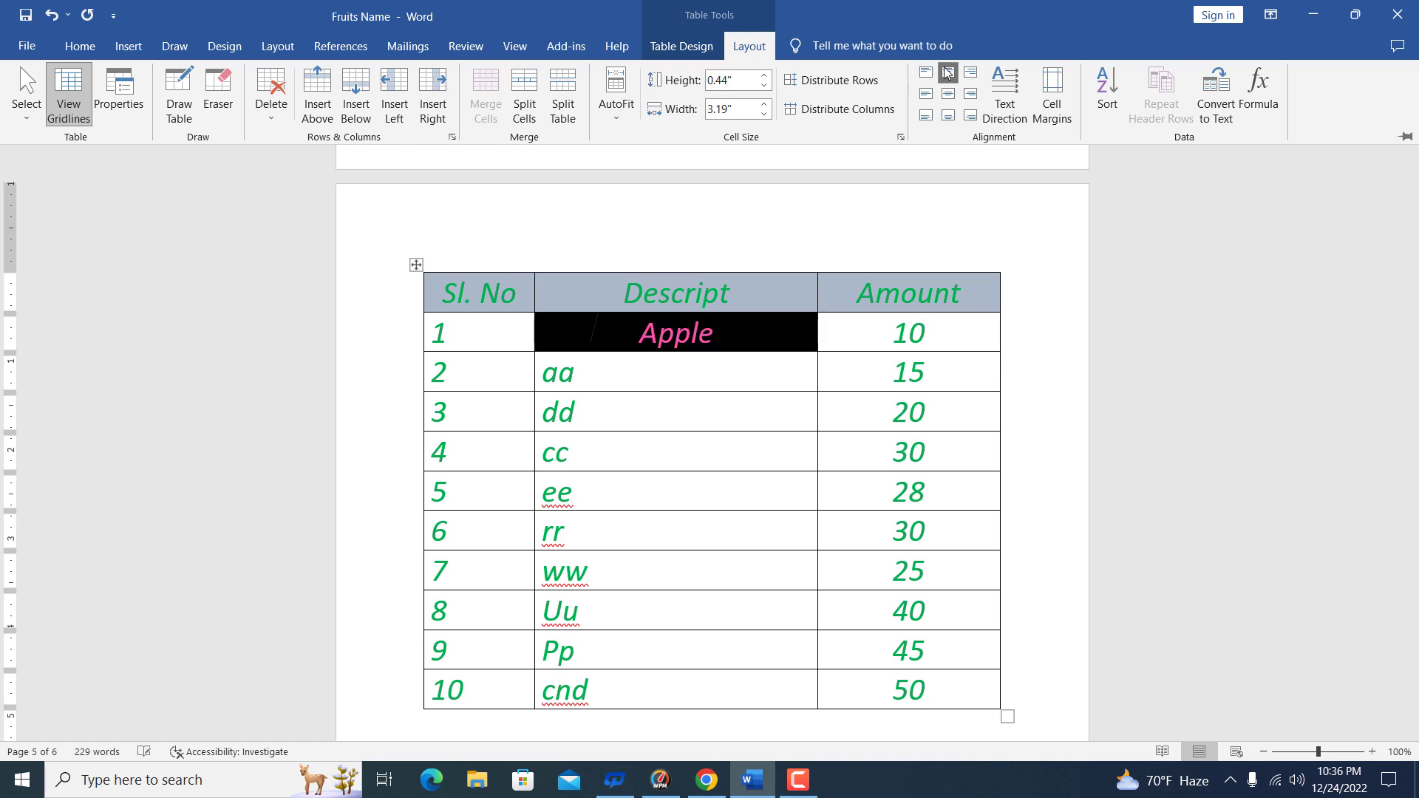
click(674, 335)
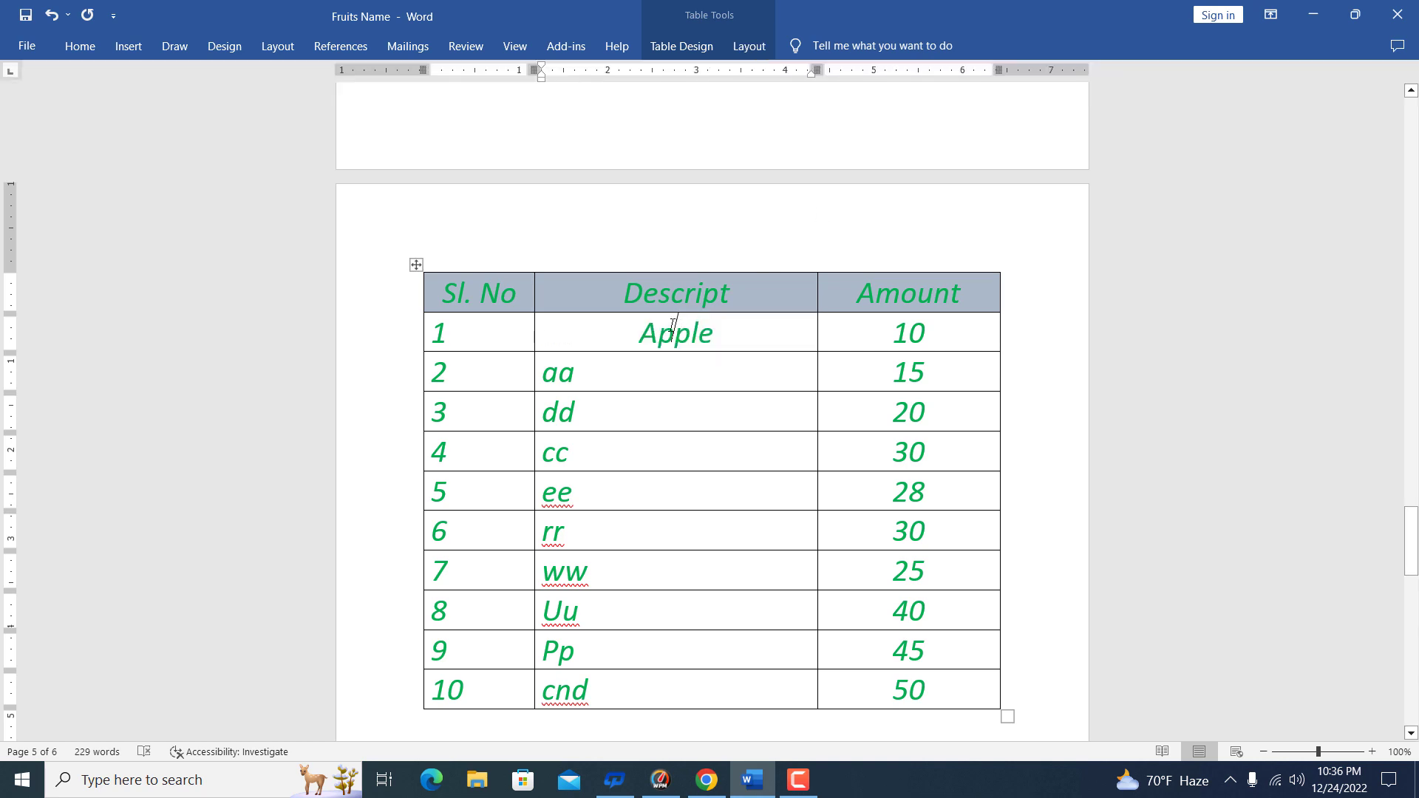
- Try the top right, top left and centre left alignments on the Apple cell
click(749, 46)
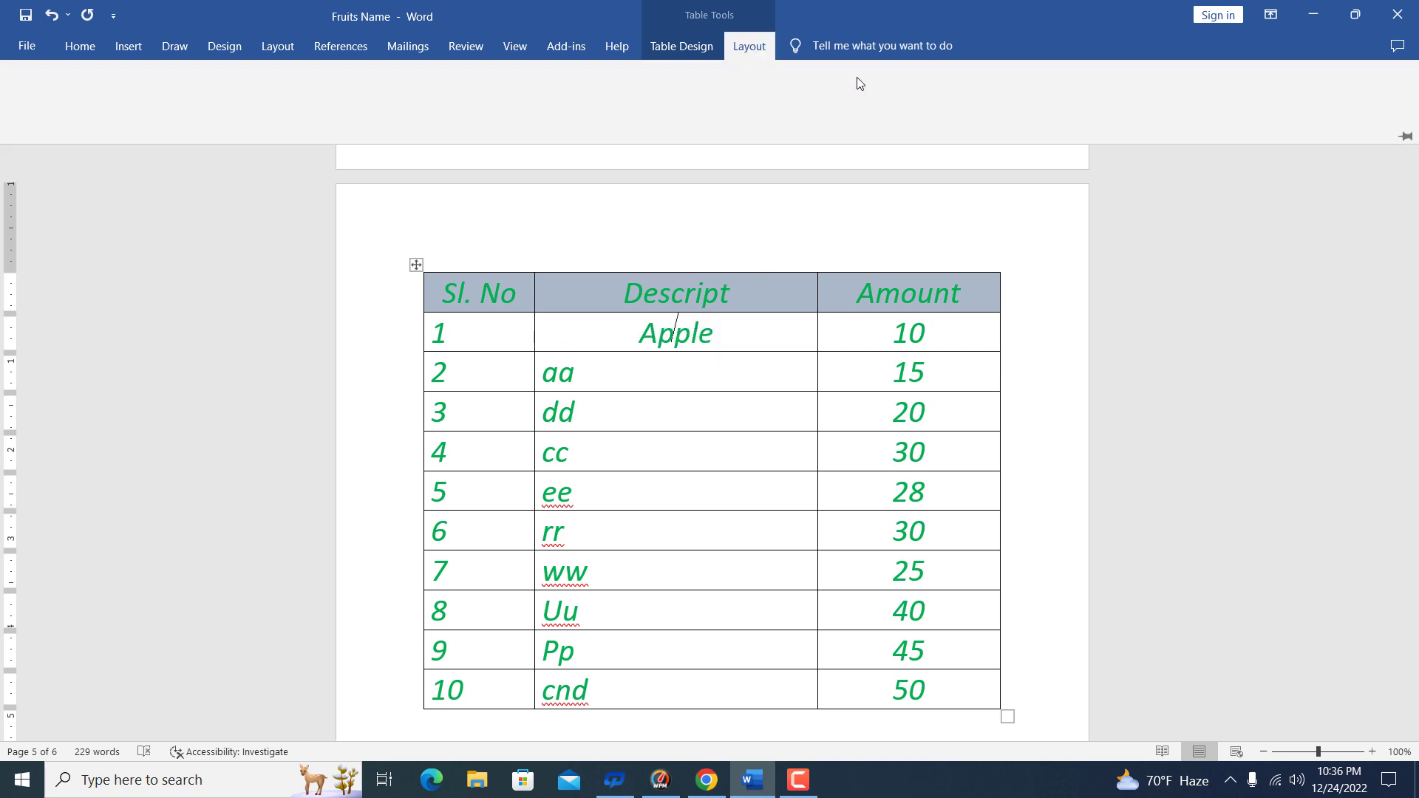
click(971, 74)
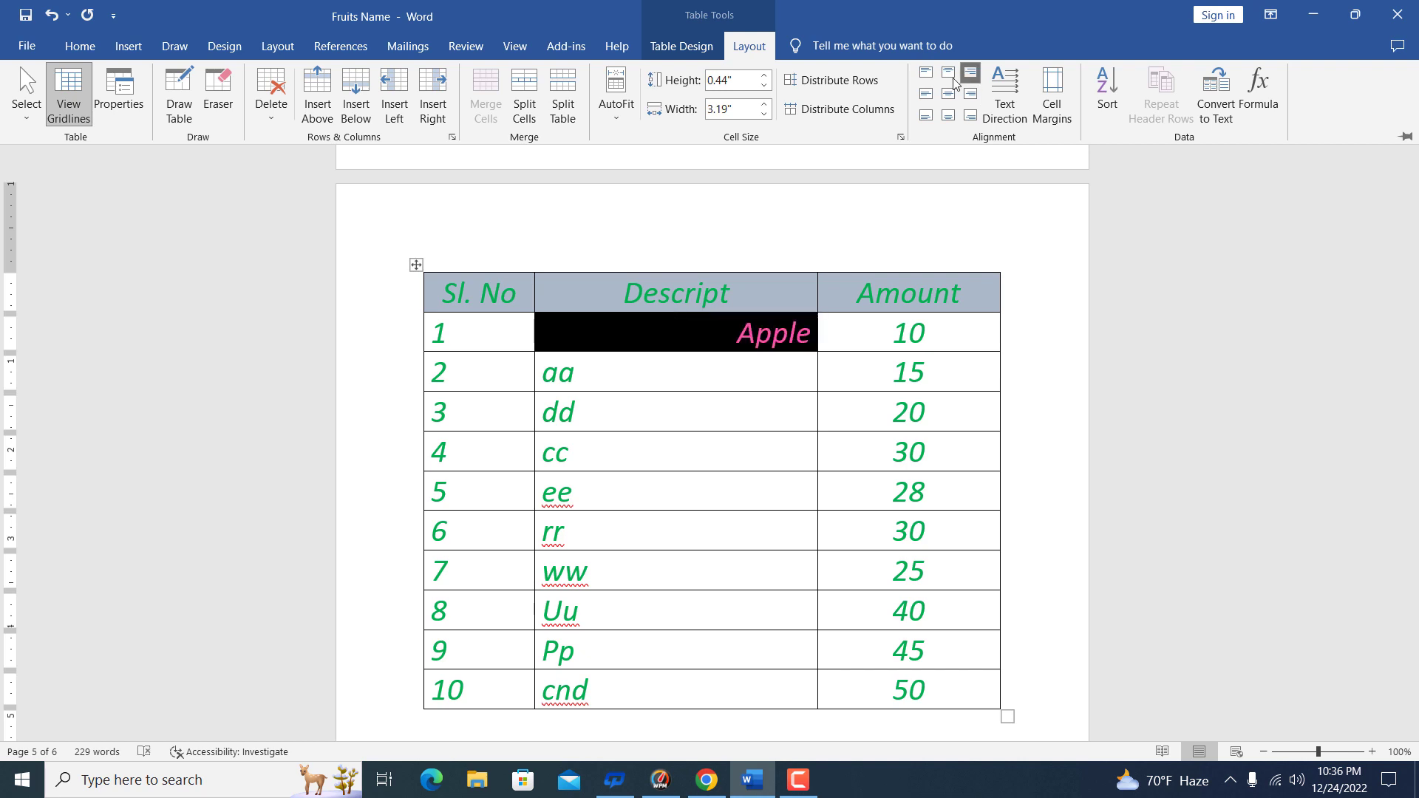
click(927, 73)
click(925, 93)
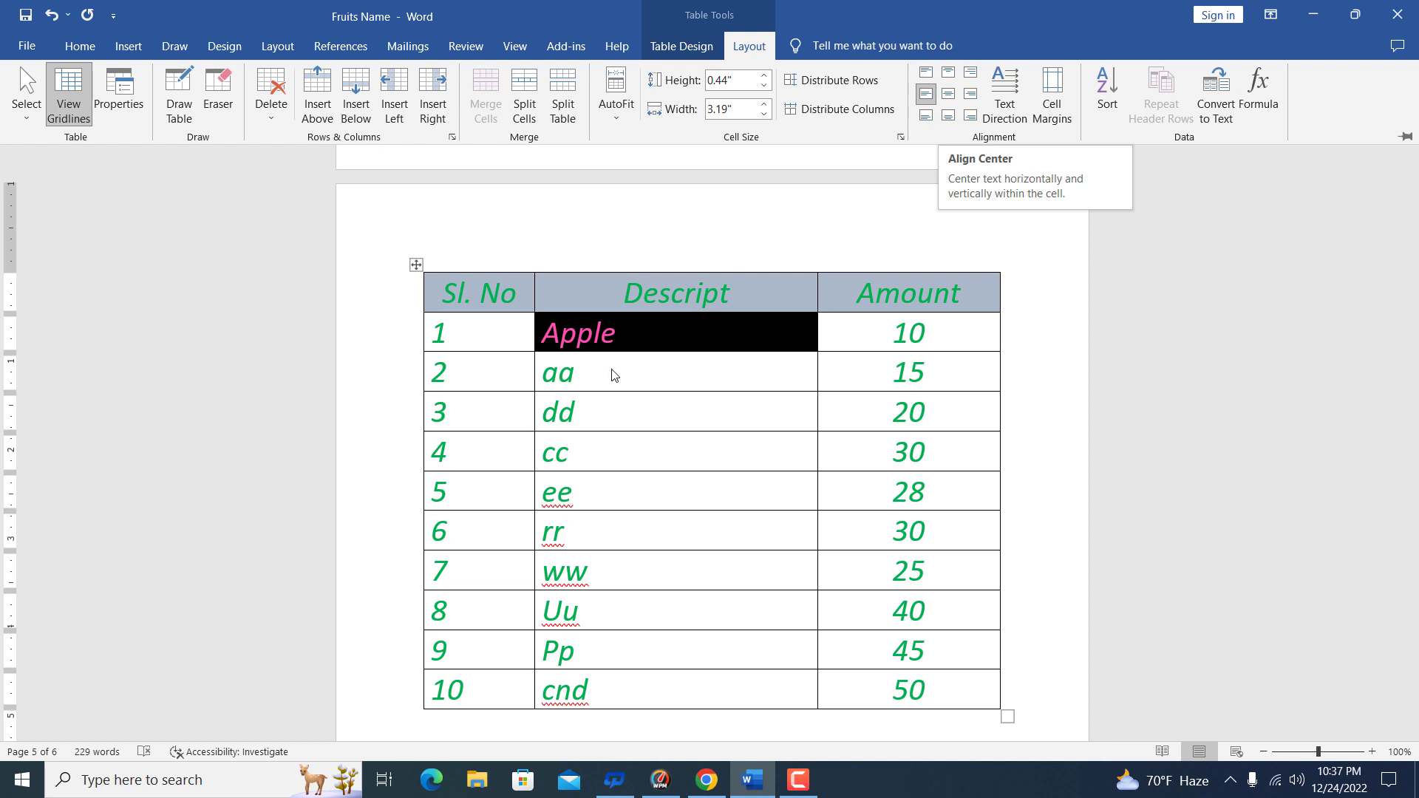
- Increase the height of the Apple row to about 0.79 inches
click(439, 355)
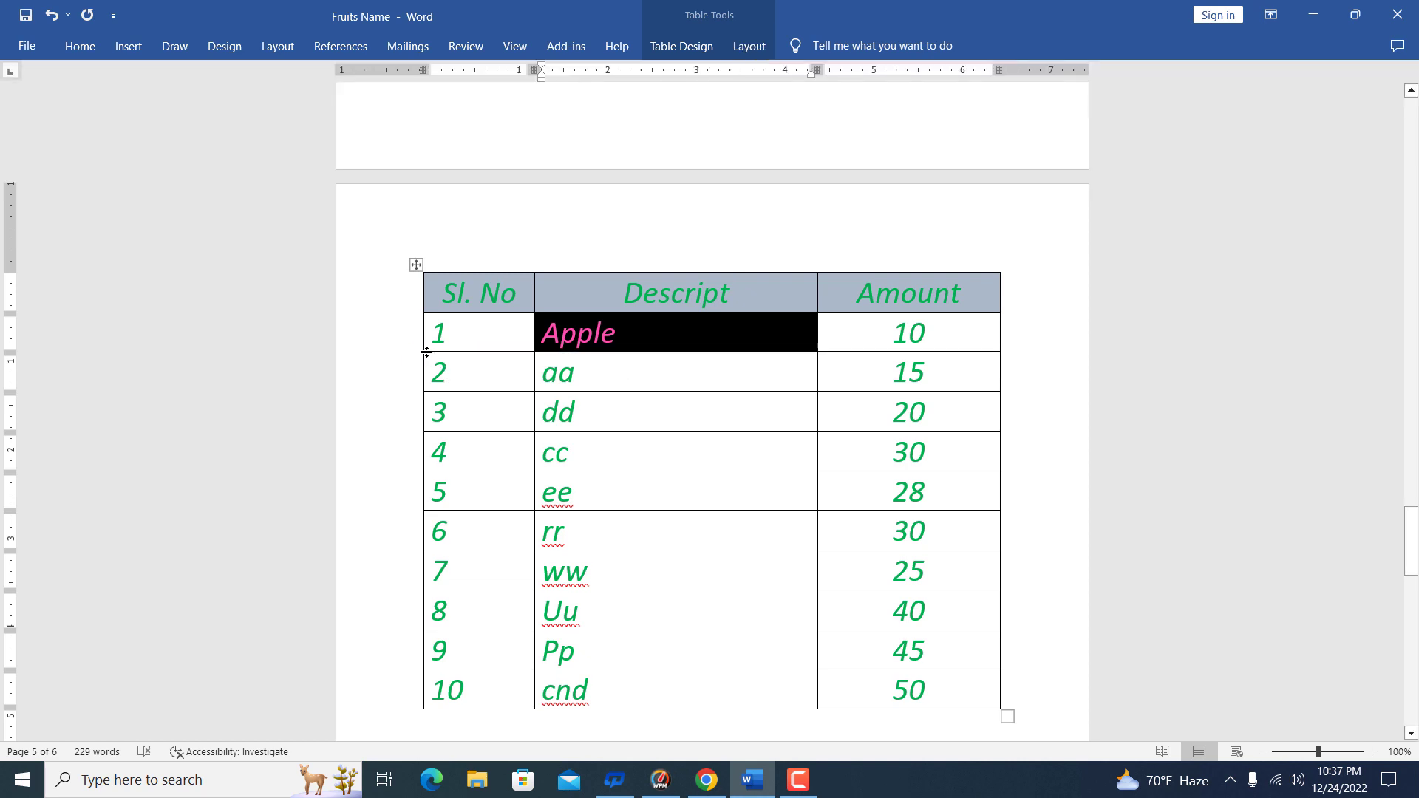
drag(436, 353, 441, 382)
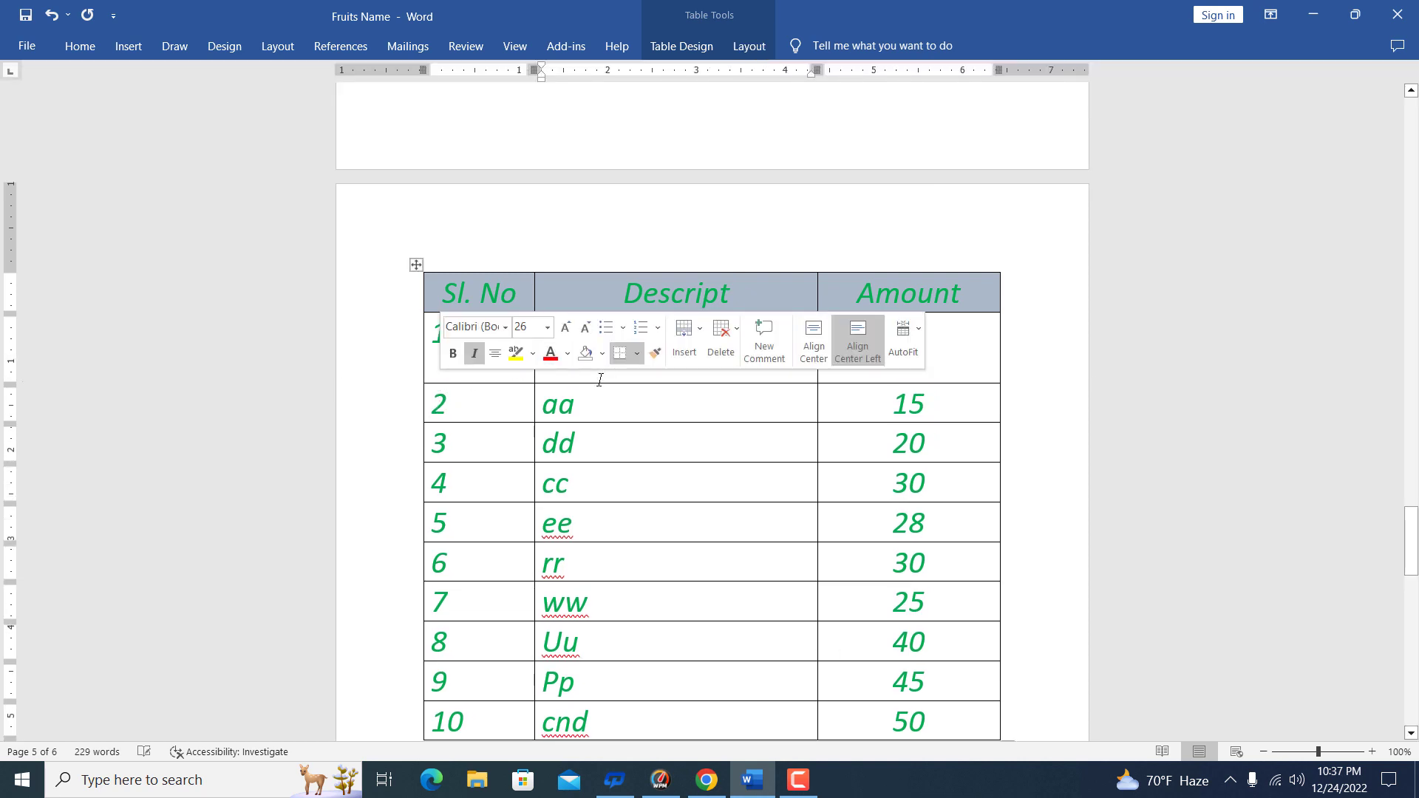
click(668, 411)
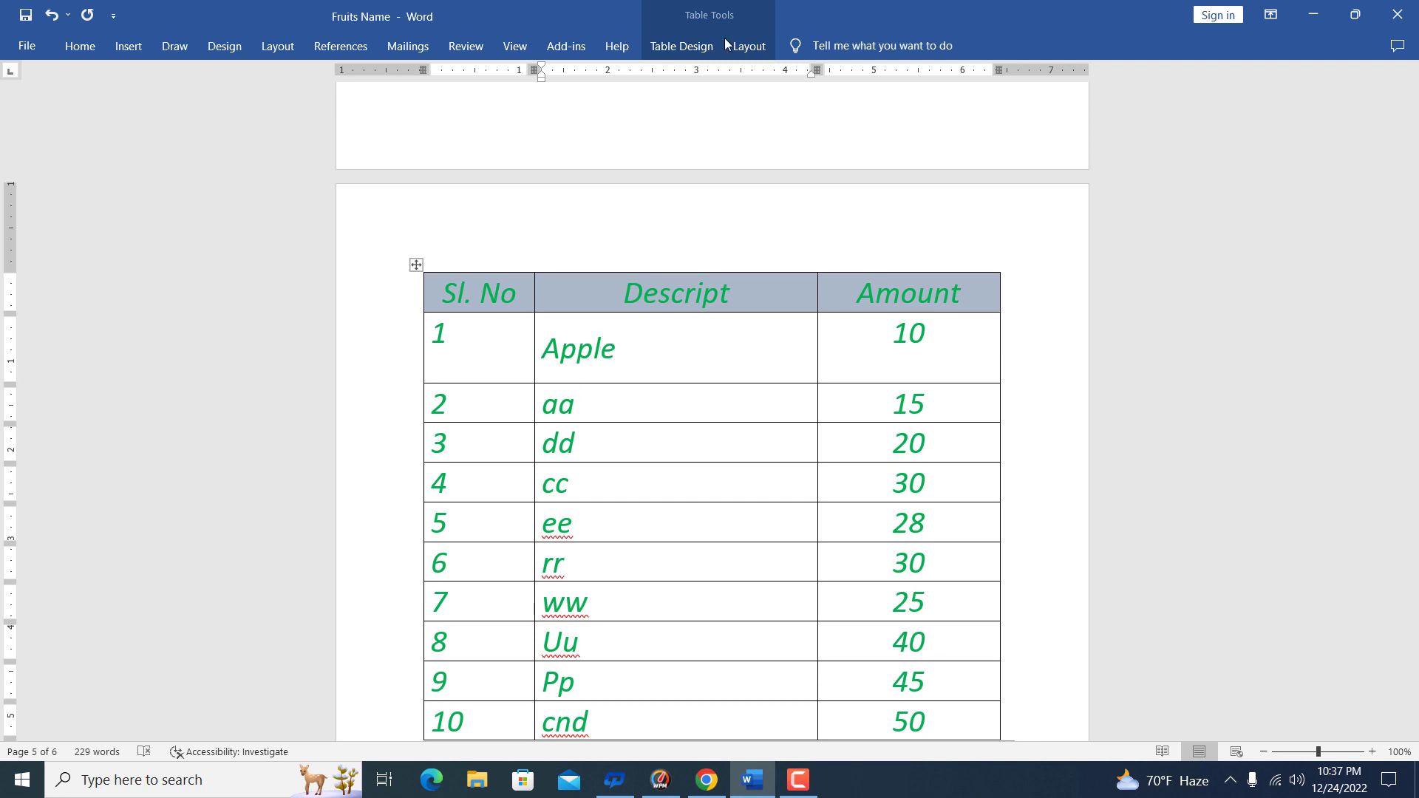
- Try the centre, centre right and centre left alignments on the Apple cell in the taller row
click(749, 46)
click(951, 96)
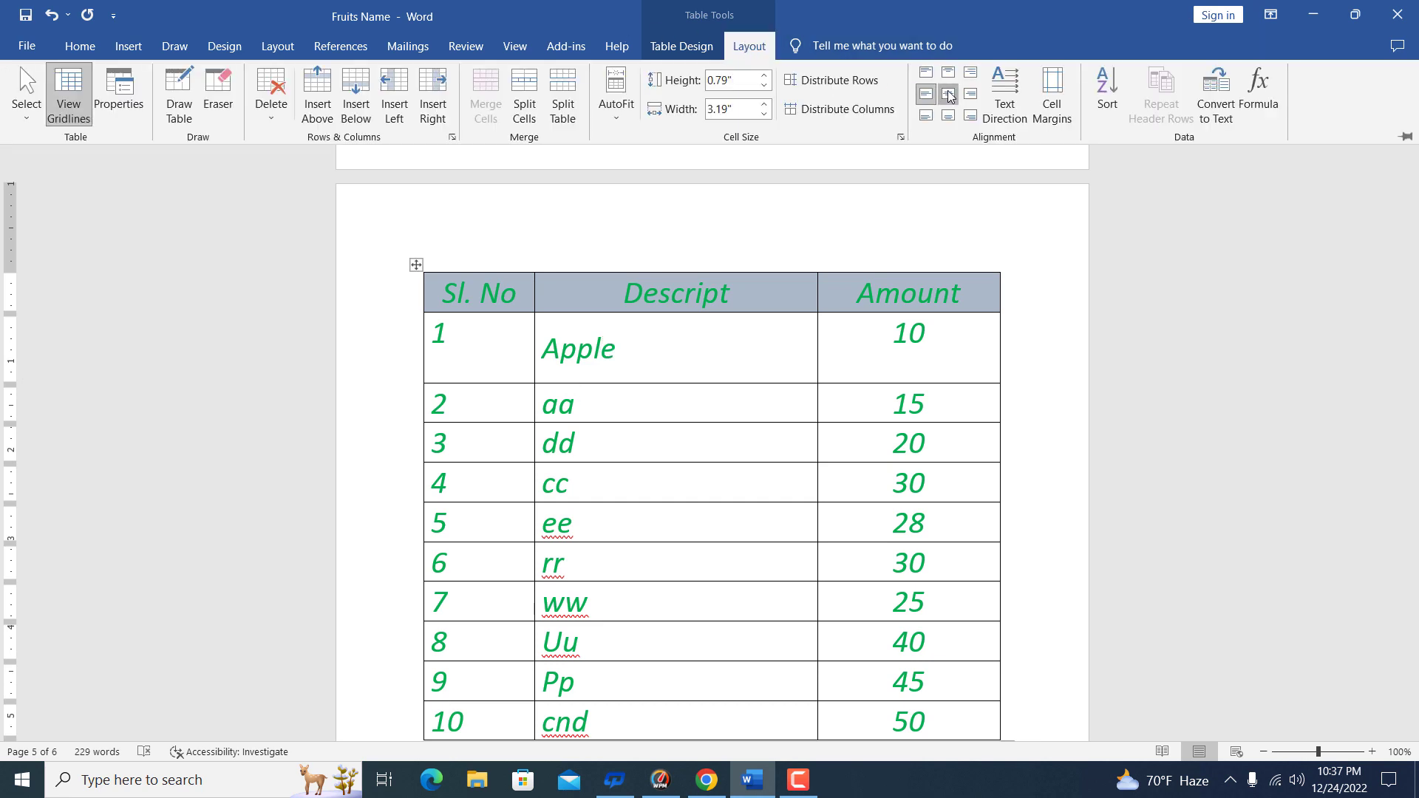
click(966, 96)
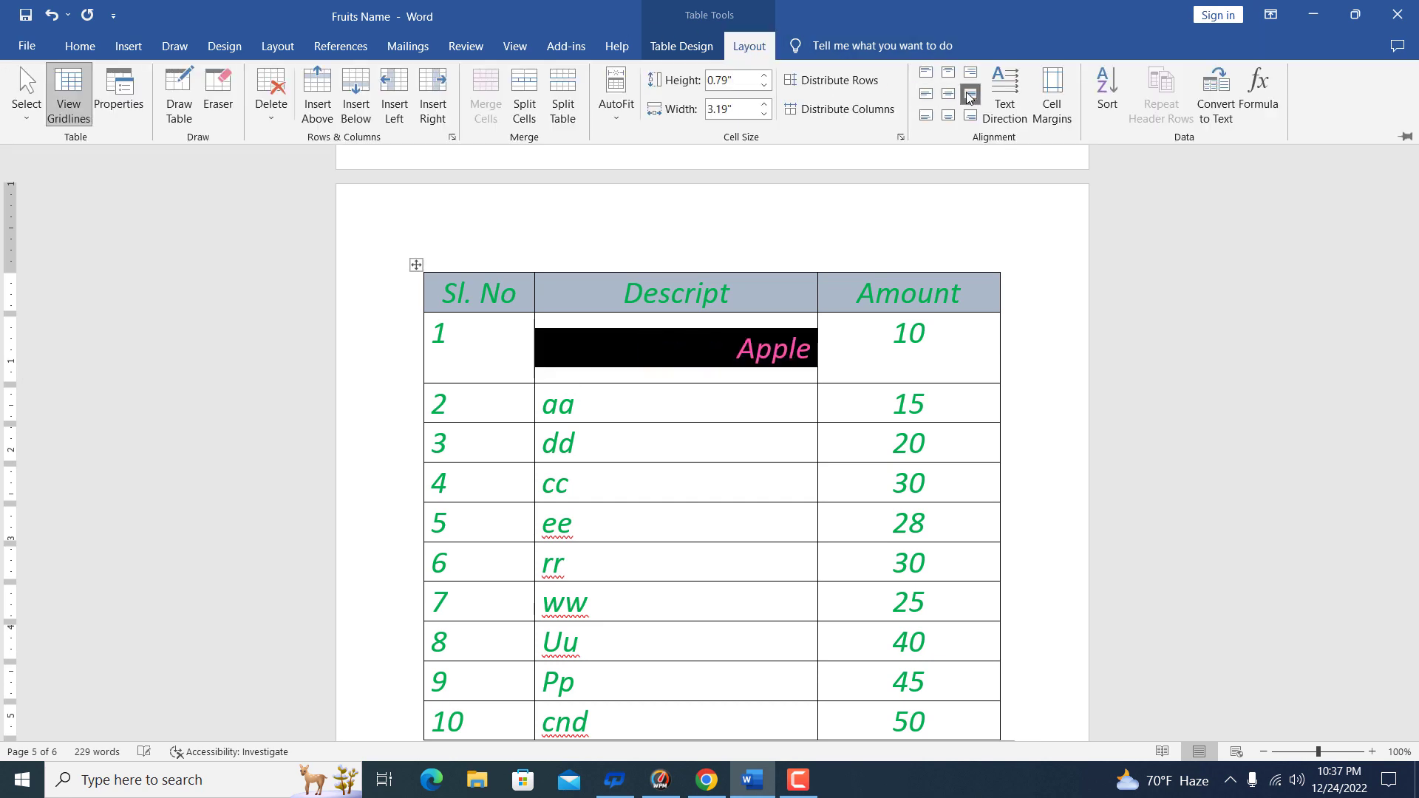
click(925, 94)
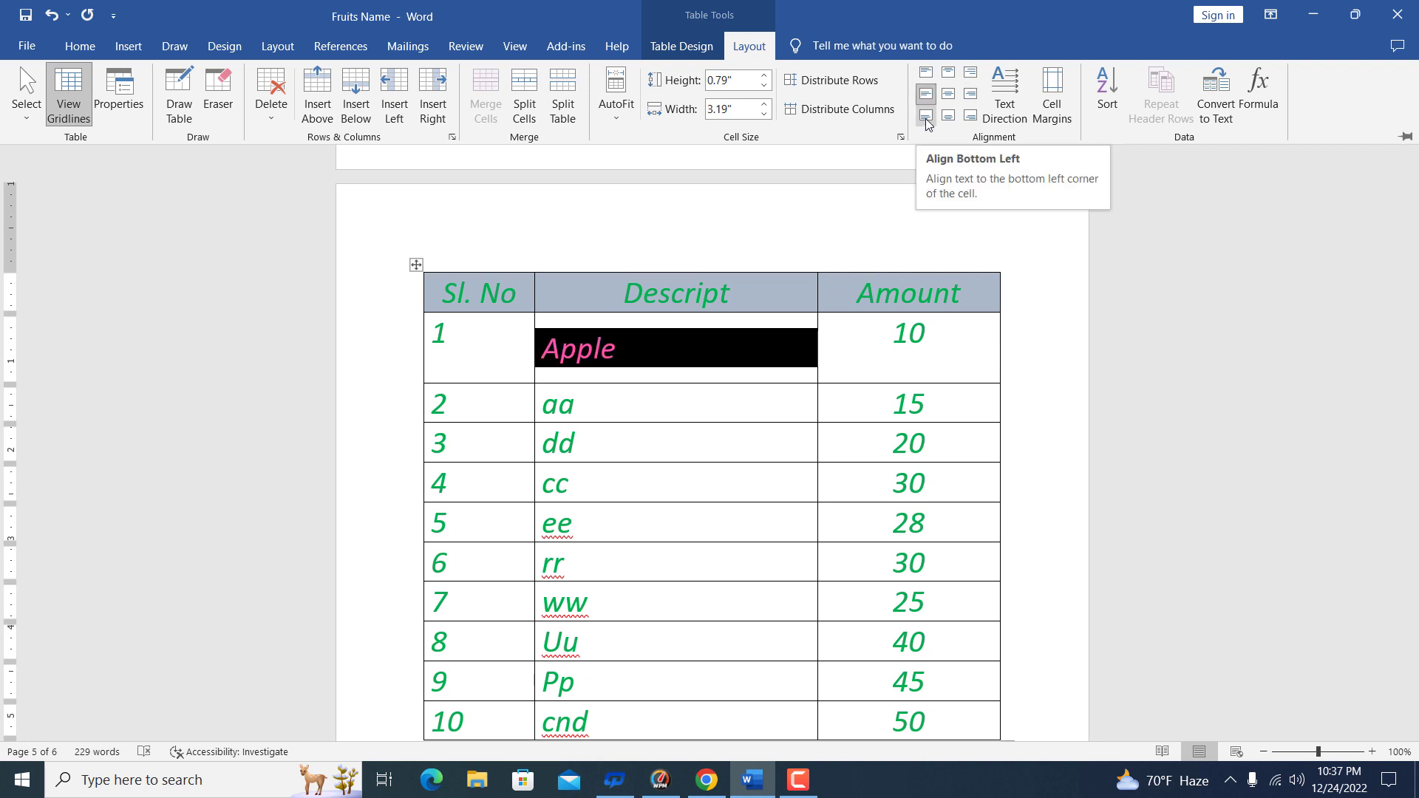
- Try the bottom left, bottom centre and bottom right alignments on the Apple cell
click(925, 119)
click(948, 116)
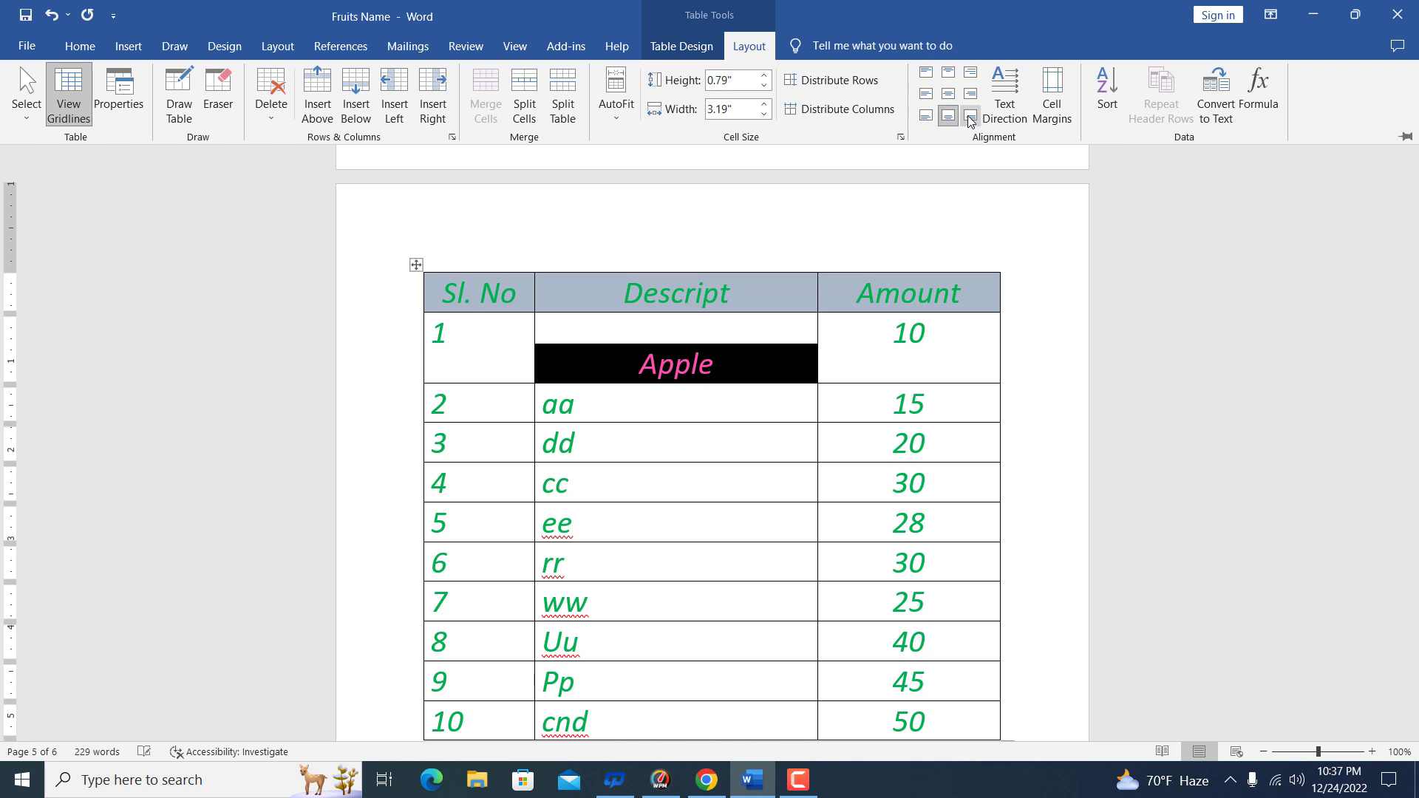
click(970, 116)
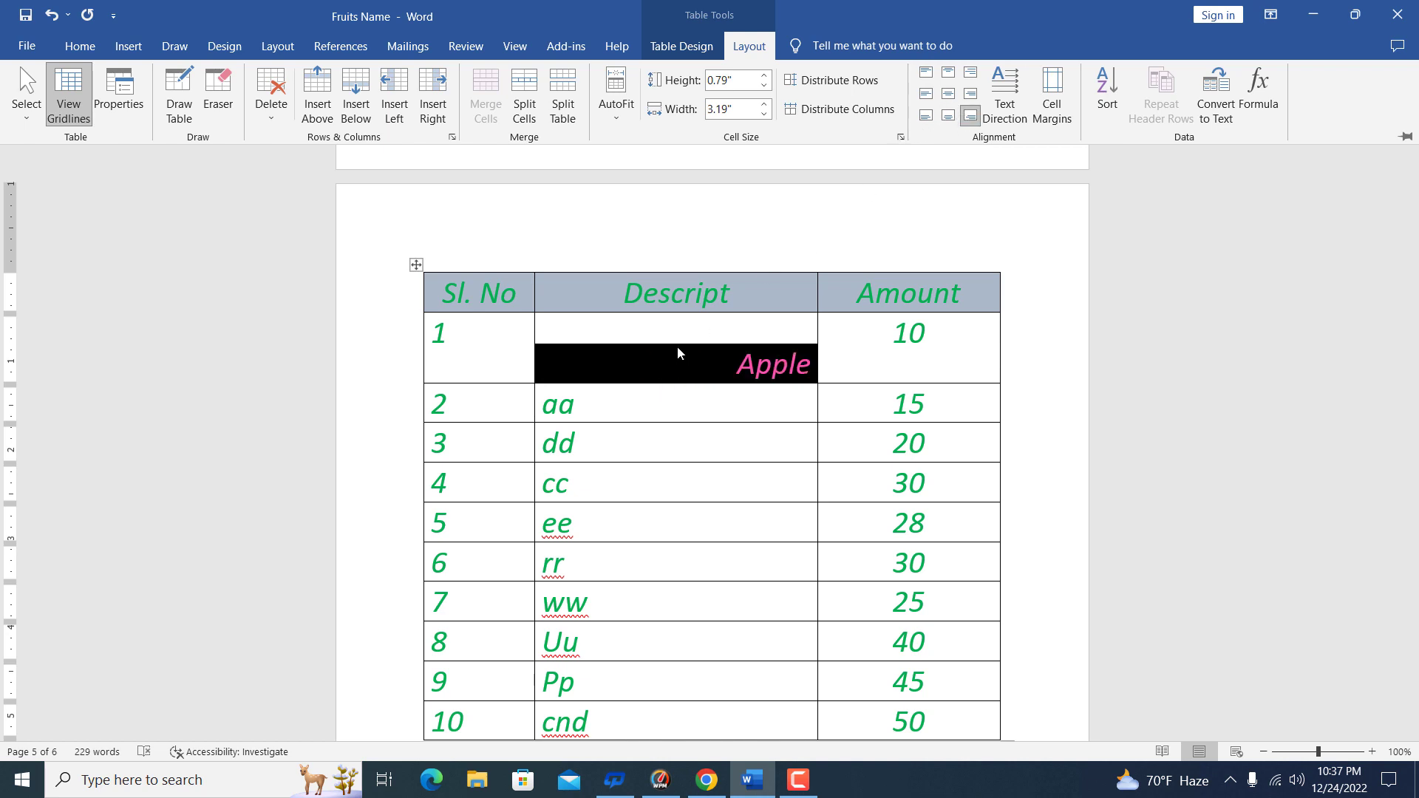
- Reduce the Apple row's height to about 0.36 inches and align the Apple text to the top left of its cell
click(481, 381)
drag(481, 382, 485, 352)
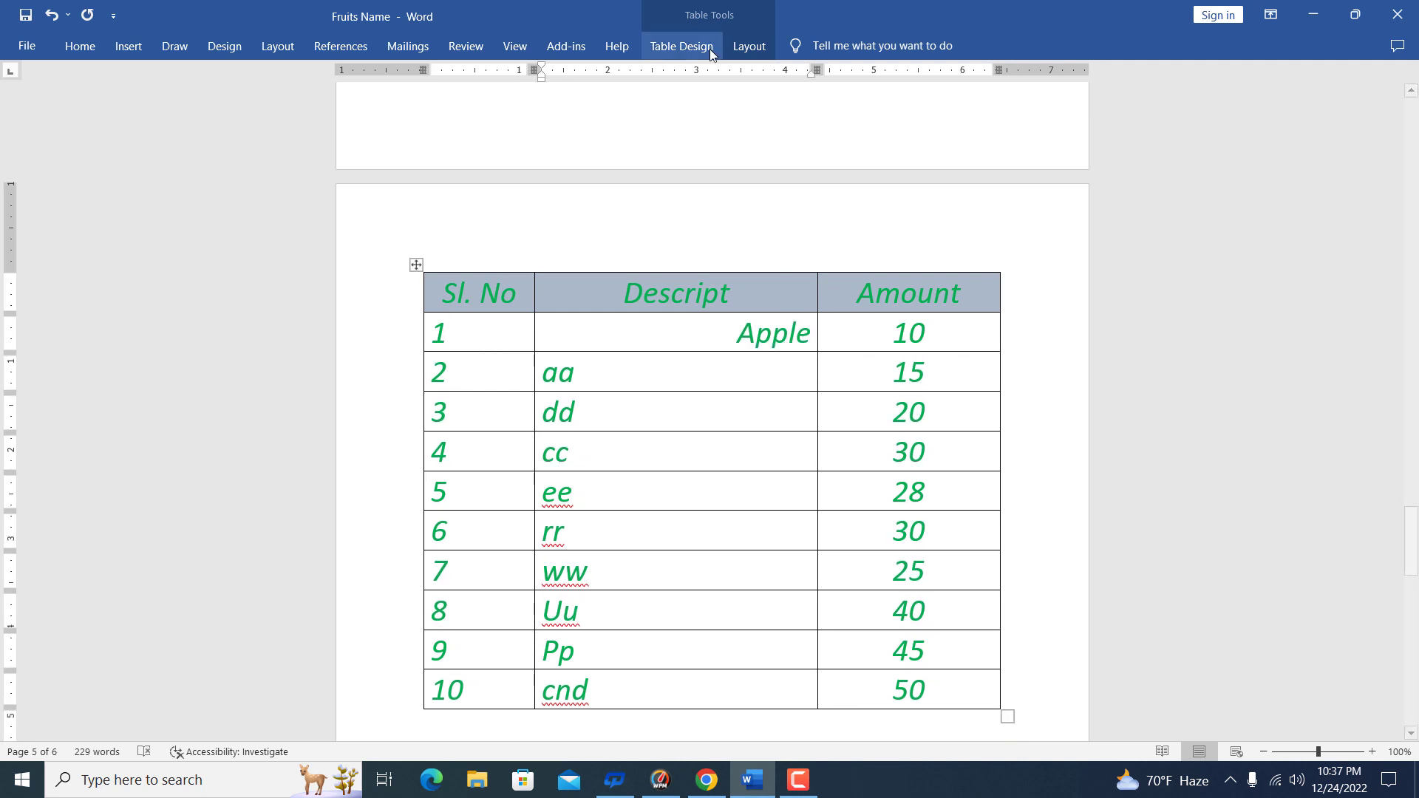
click(748, 46)
click(925, 71)
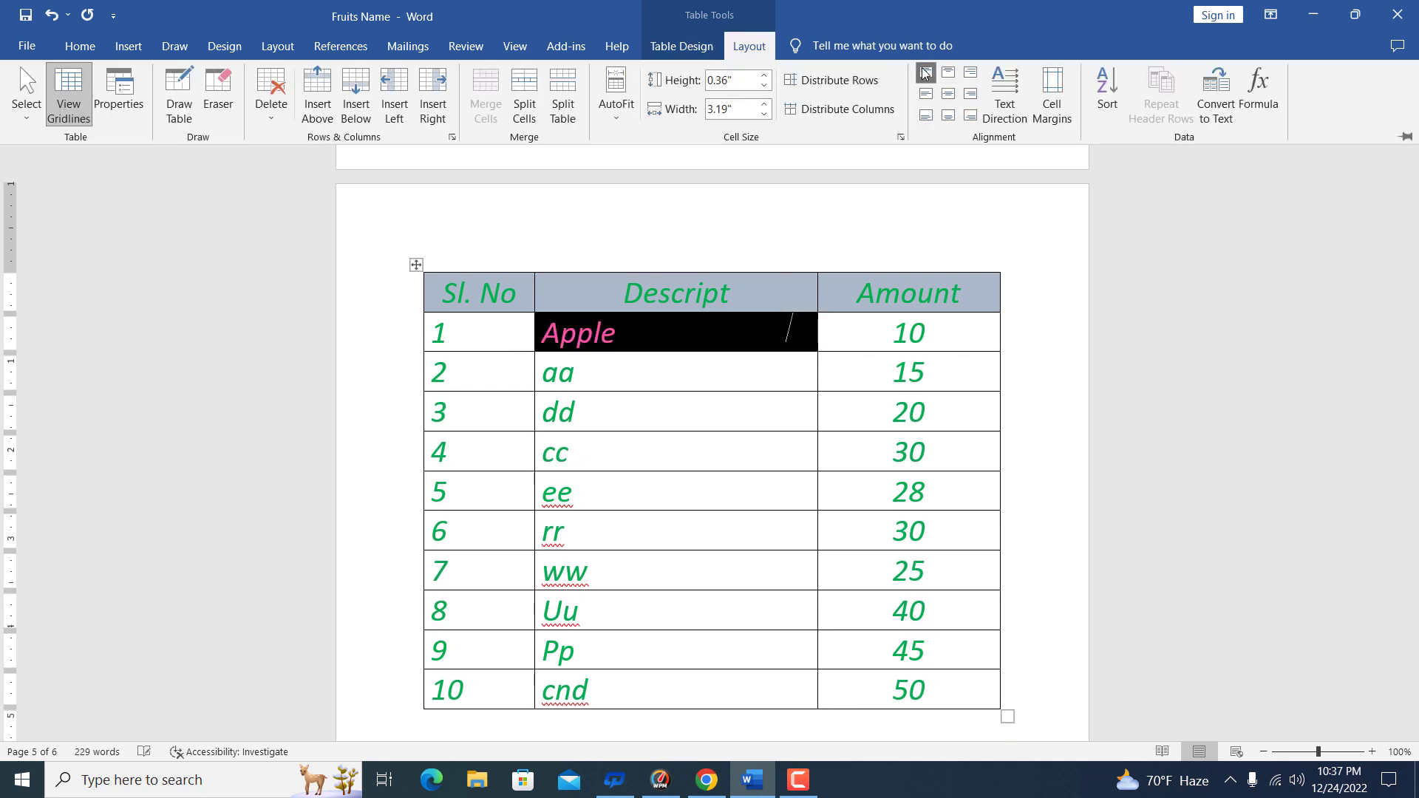
- Cycle the Apple cell's text direction through both vertical orientations and back to horizontal
click(666, 334)
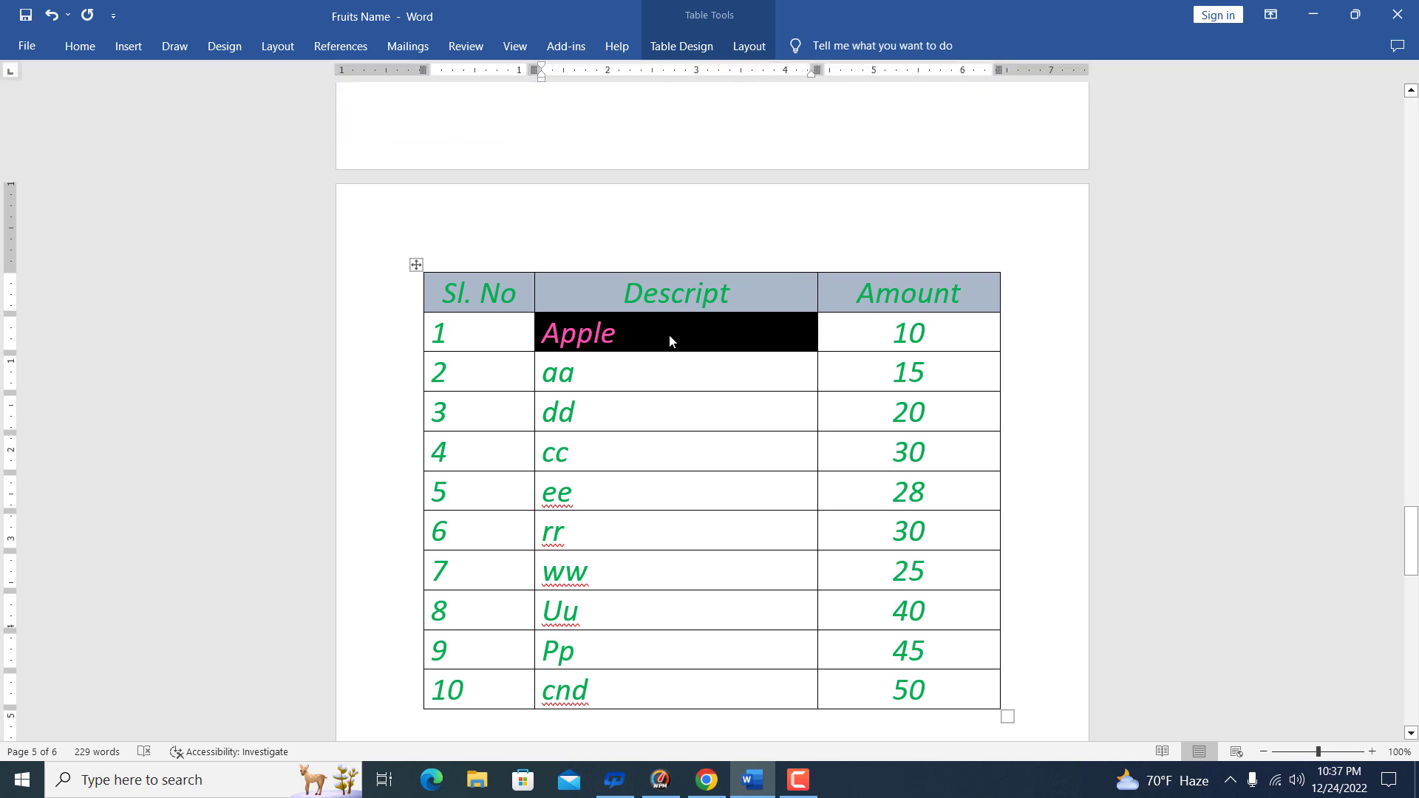
click(749, 45)
click(1000, 89)
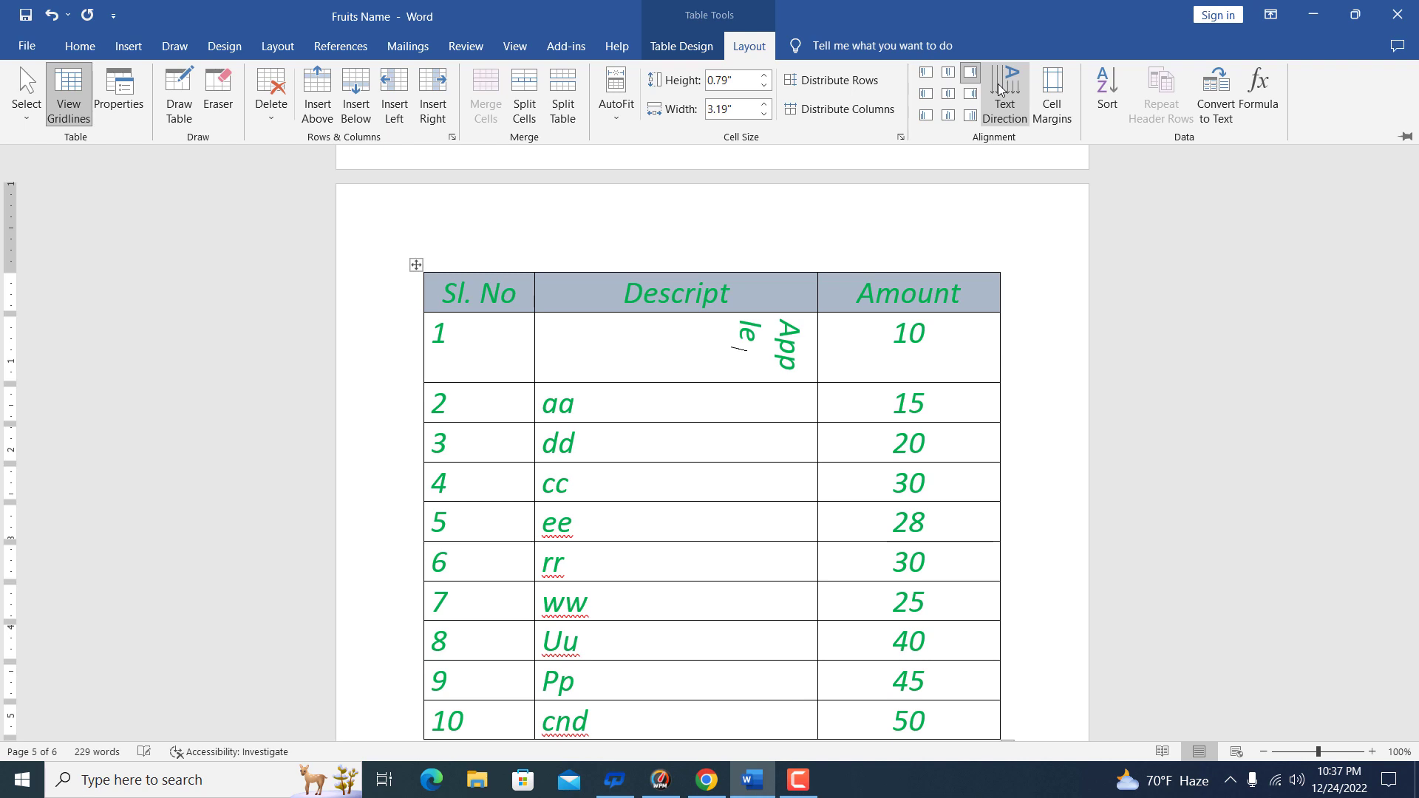
click(999, 90)
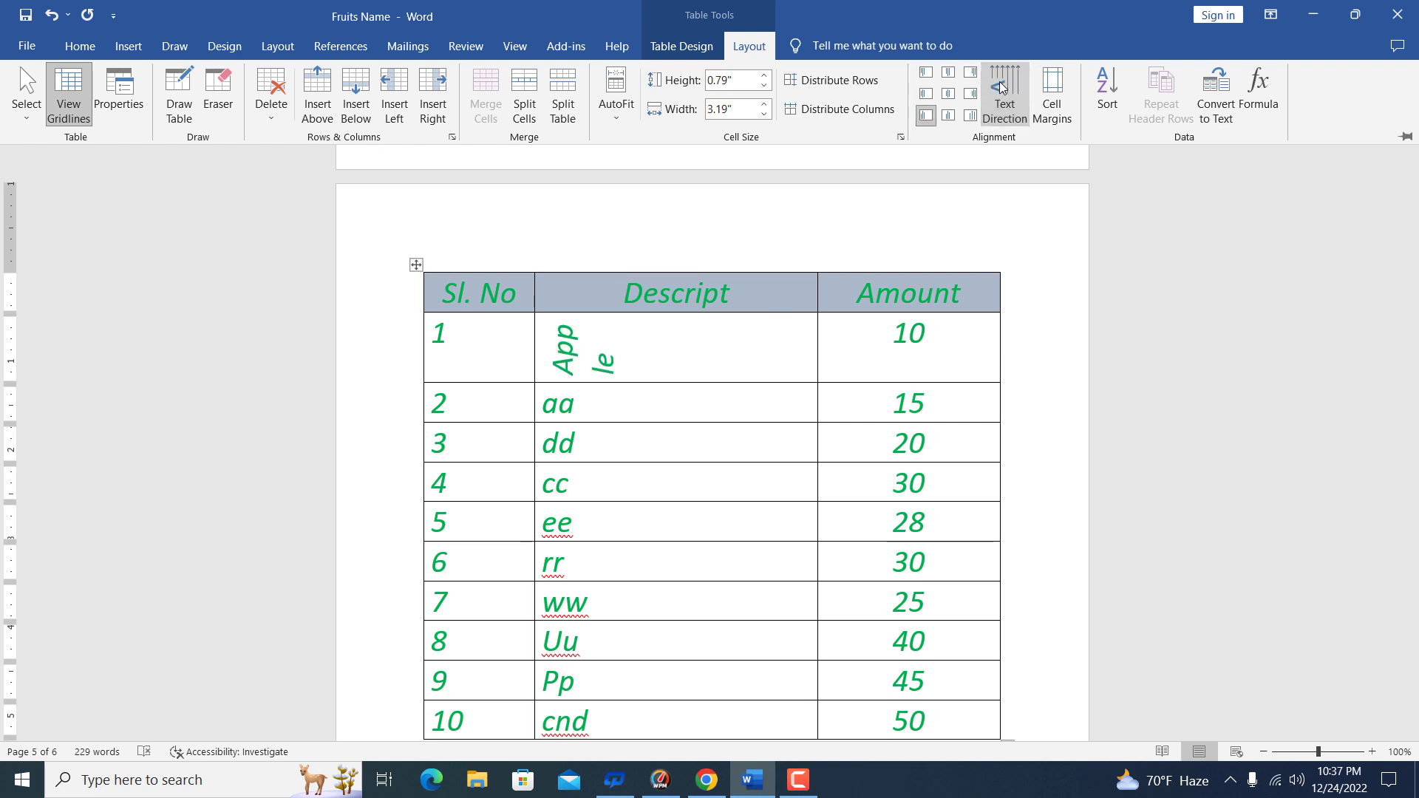
click(1001, 88)
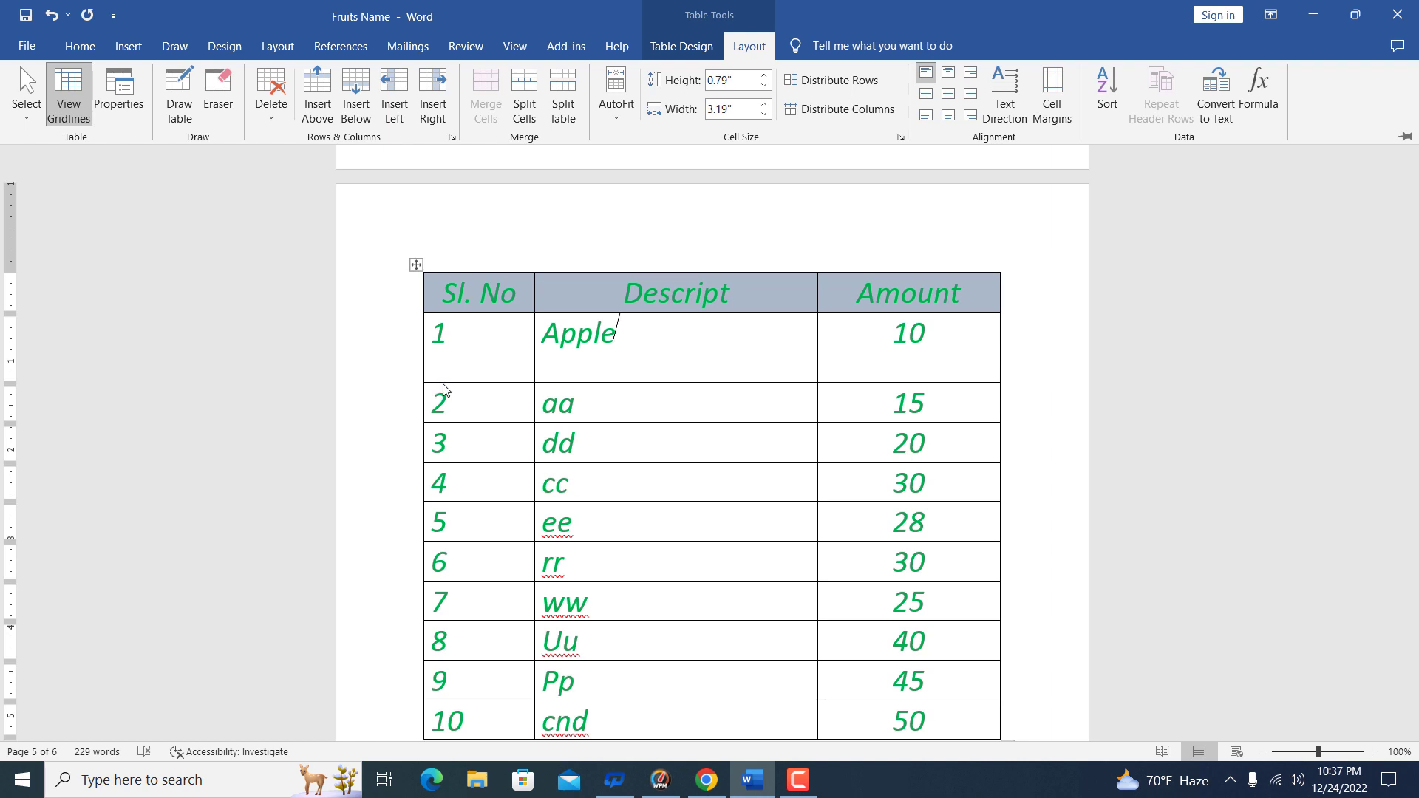
- Increase the height of the Apple row to about 1.23 inches
key(ctrl+F1)
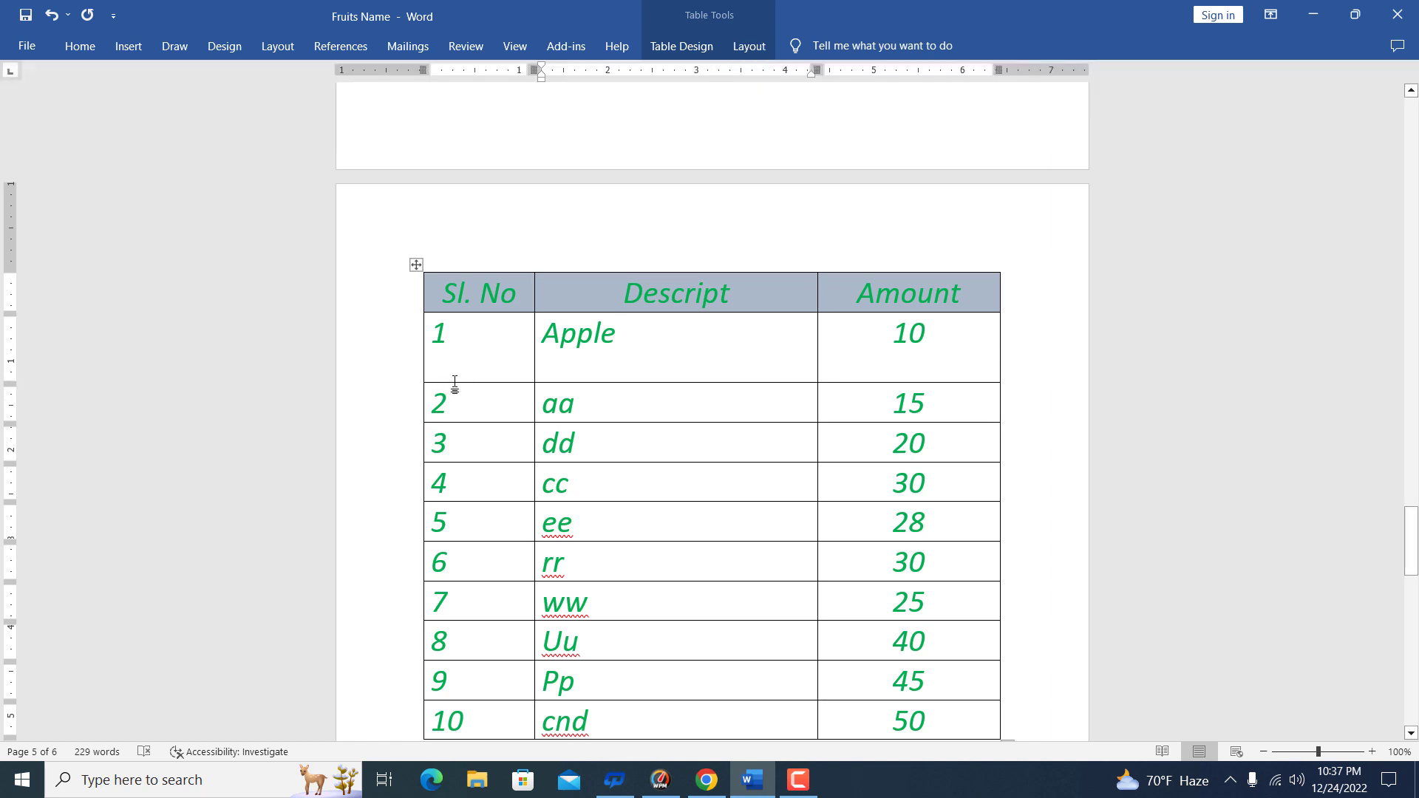
drag(455, 384, 447, 421)
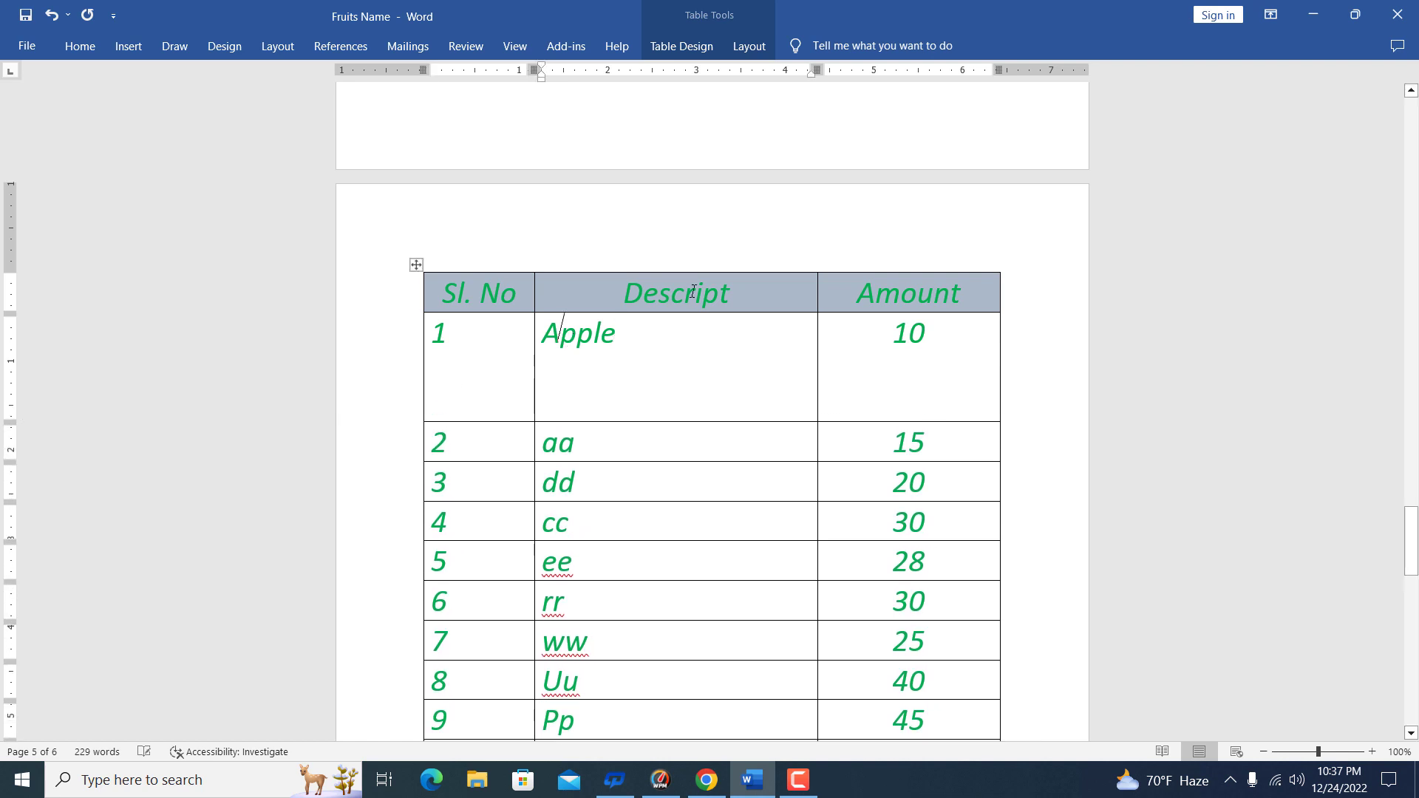
- Rotate the Apple text through both vertical directions in the enlarged row, then return it to horizontal
click(749, 46)
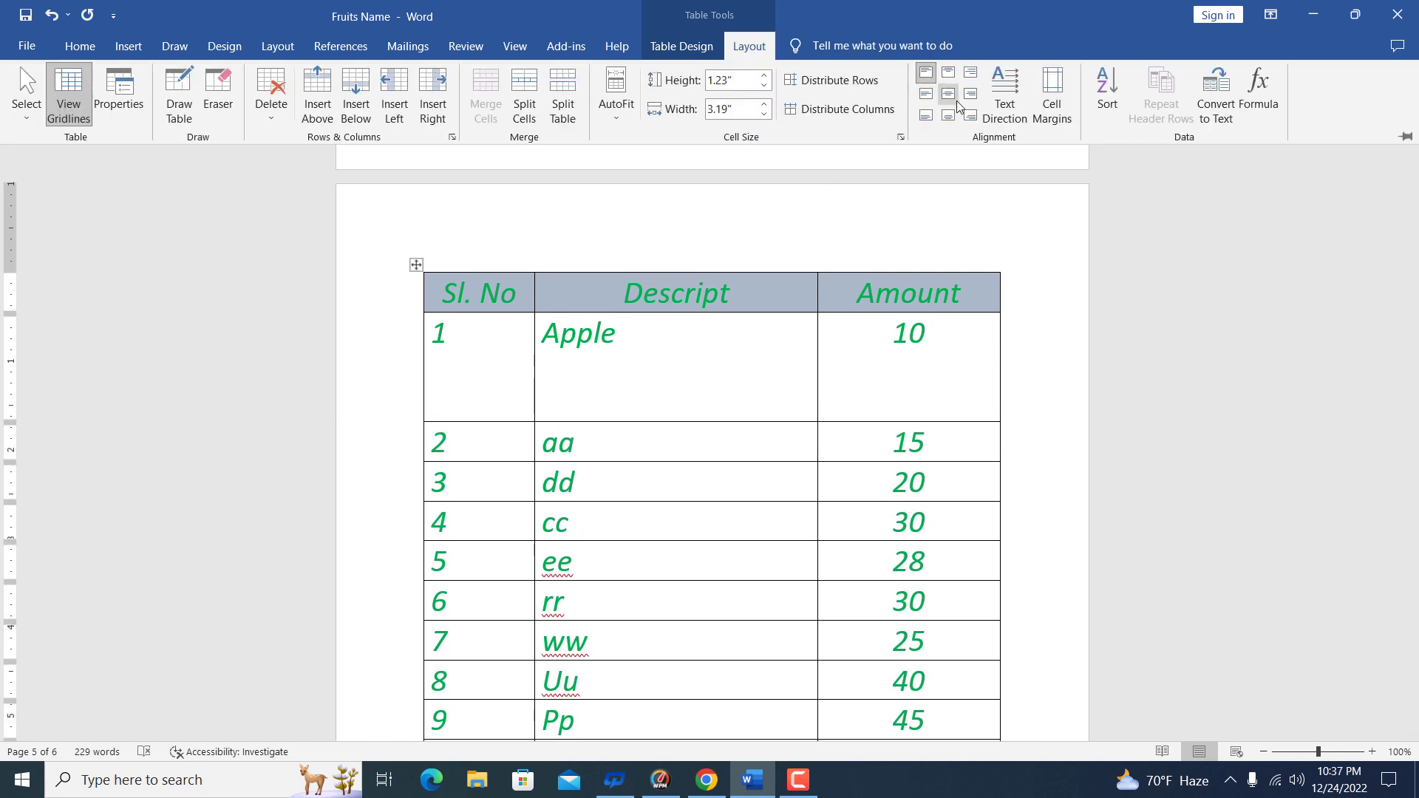
click(998, 88)
click(999, 88)
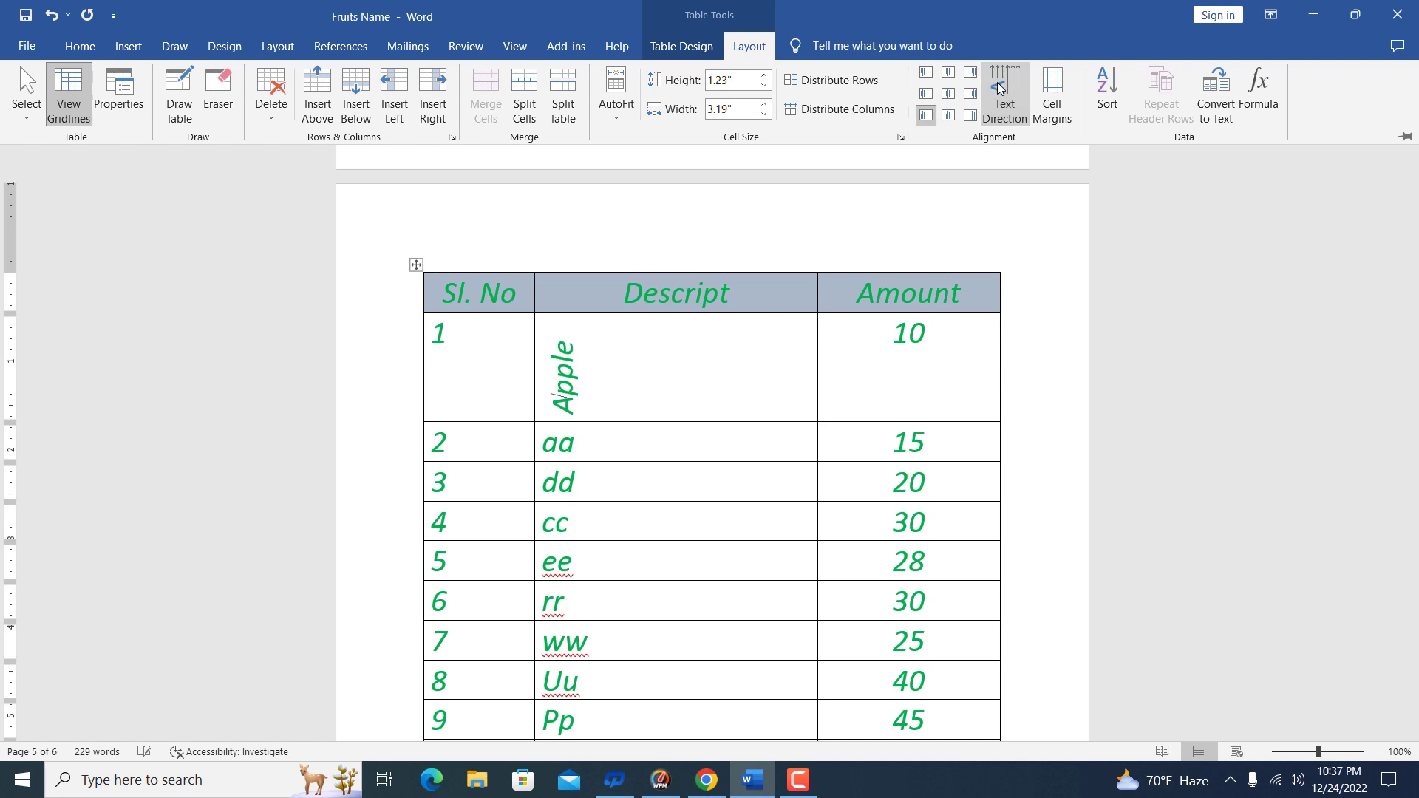
click(998, 88)
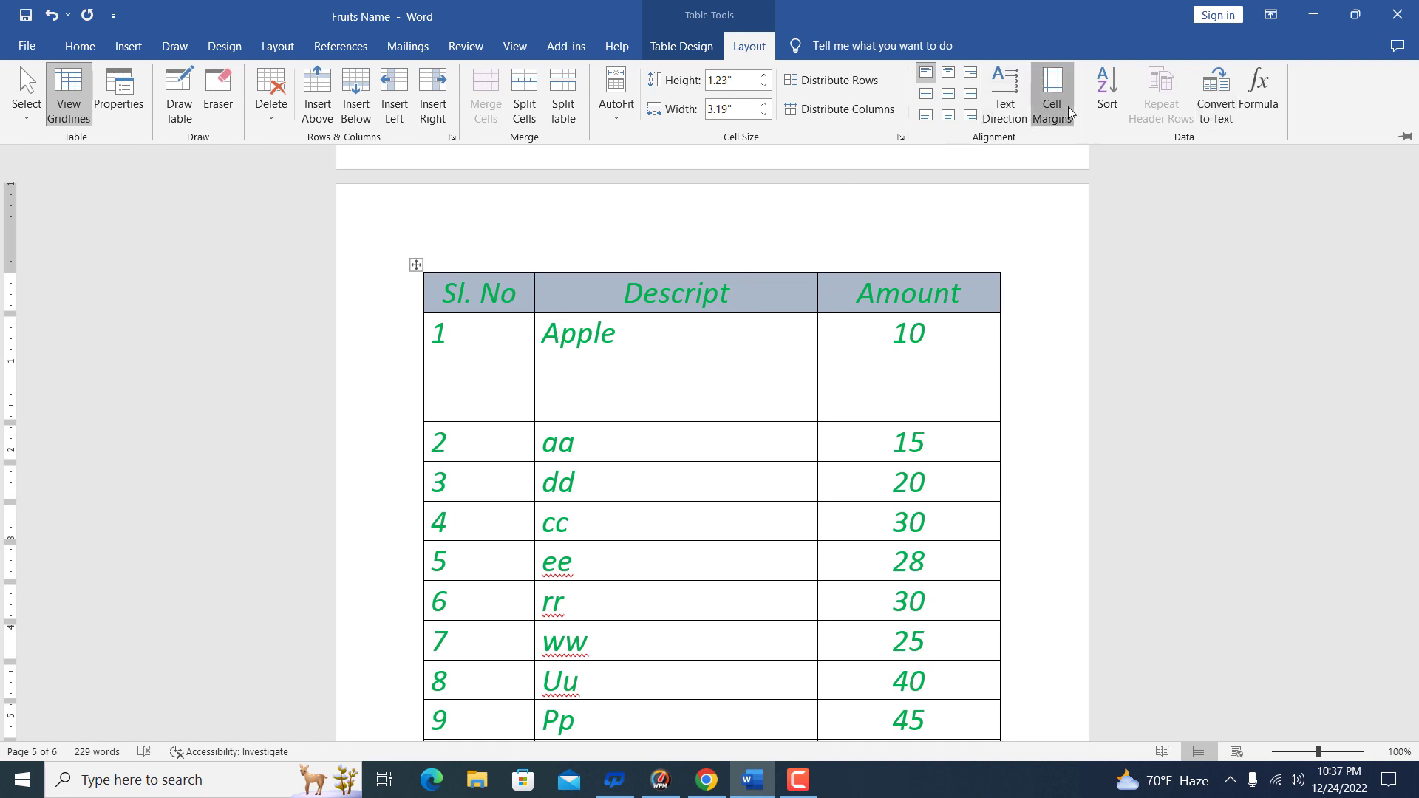
- Set the table's default cell margins to 1 inch on every side
click(1052, 93)
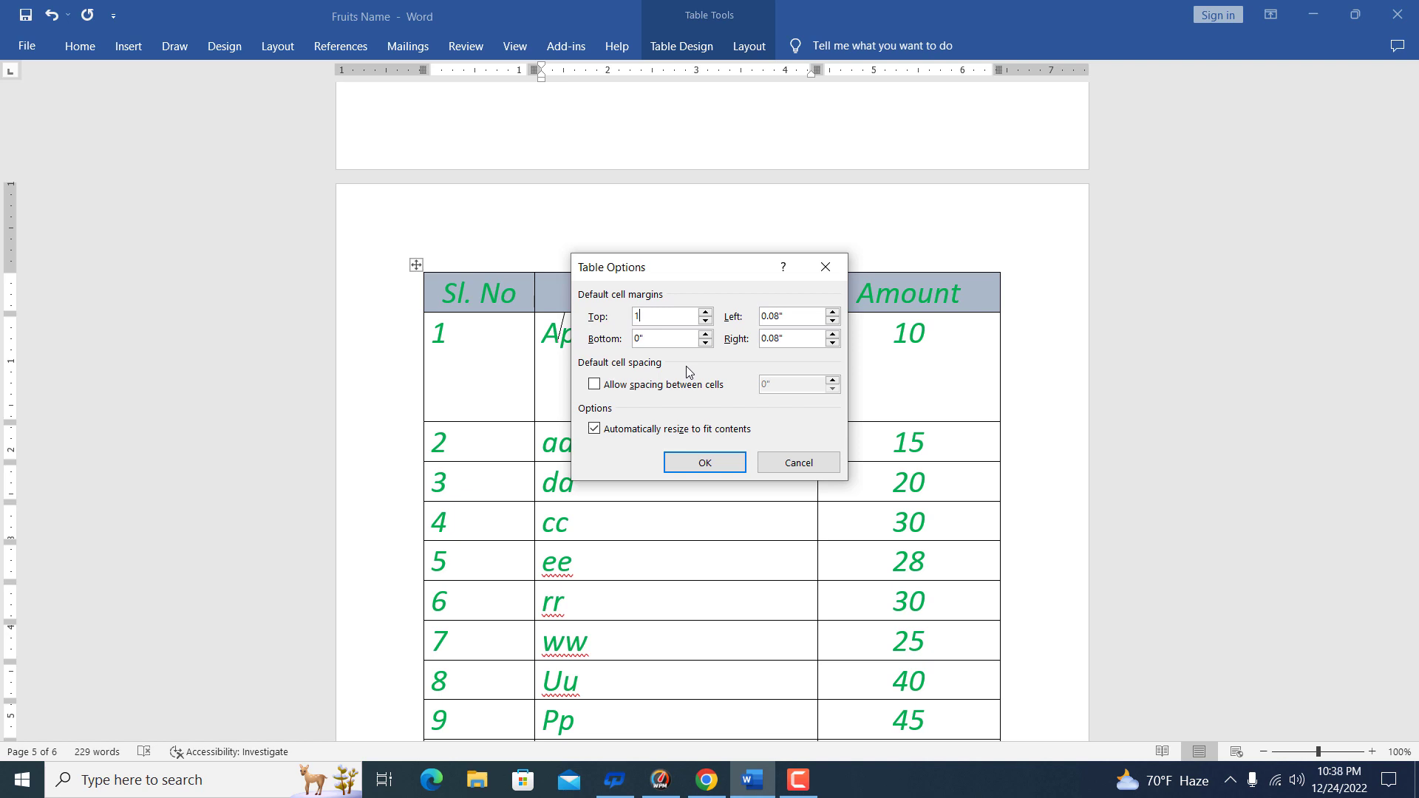
key(Tab)
text(1)
key(Tab)
text(1)
key(Return)
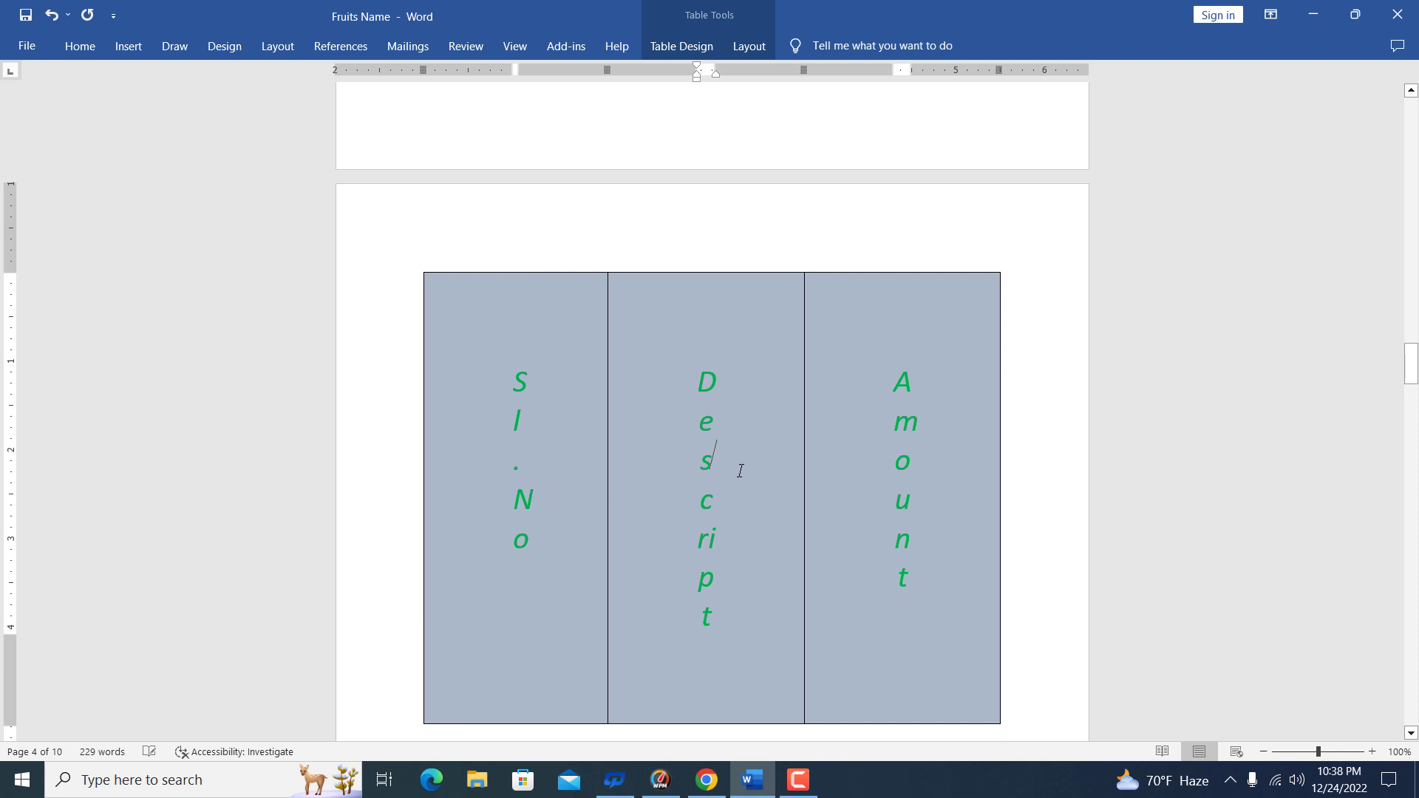
- Undo the 1-inch cell margin change
scroll(747, 473, up, 15)
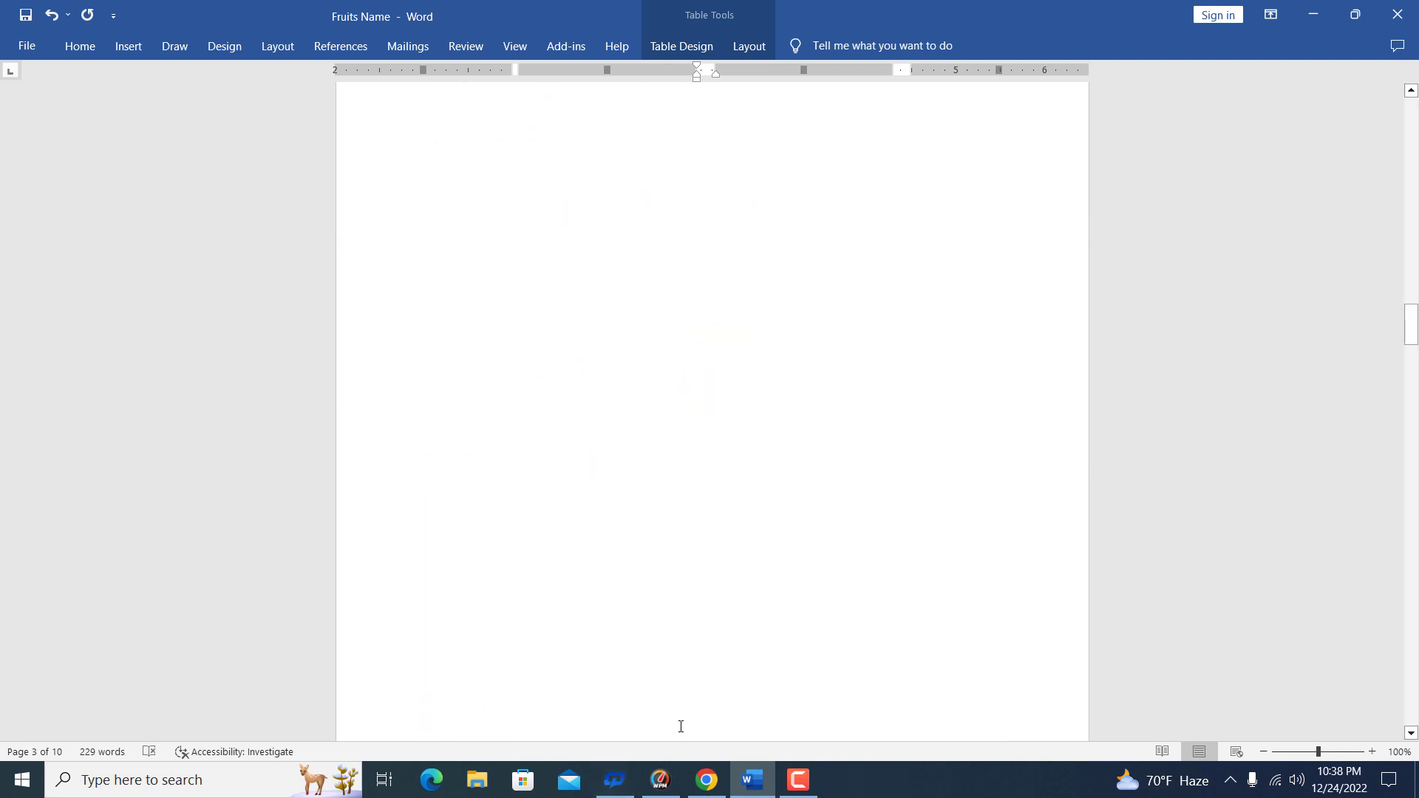
key(ctrl+z)
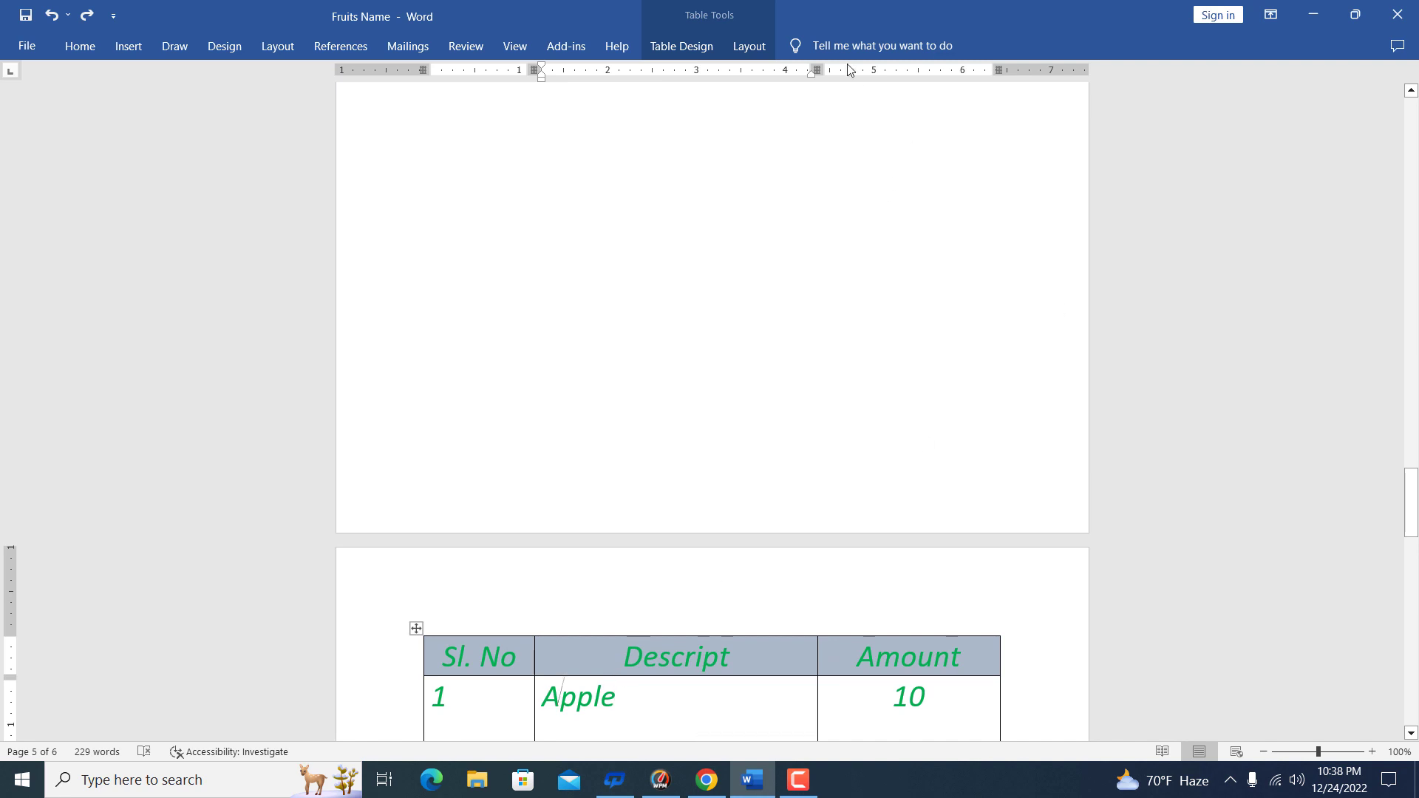
- Increase the table's default top and bottom cell margins slightly, leaving the left and right margins at 0.08 inches
click(749, 47)
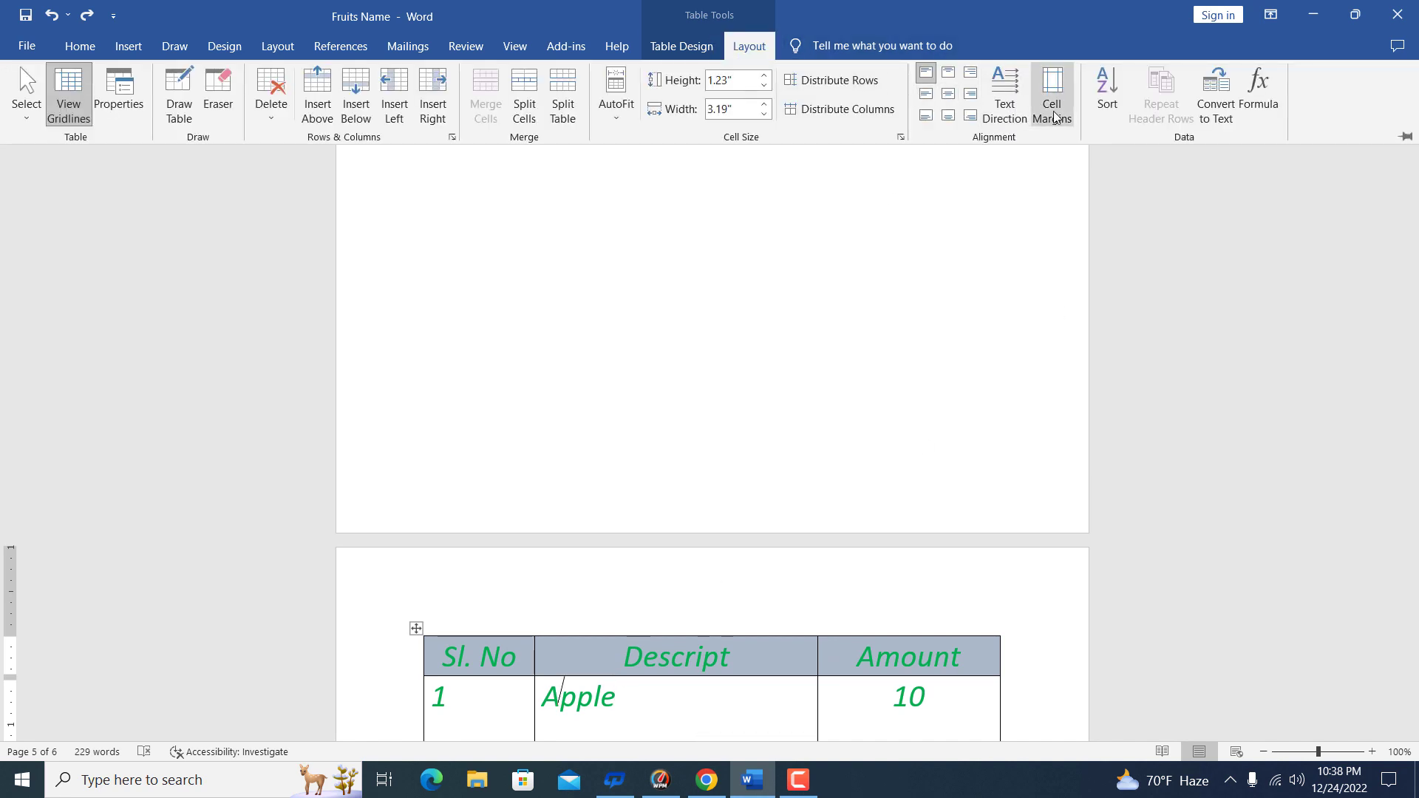
click(1054, 115)
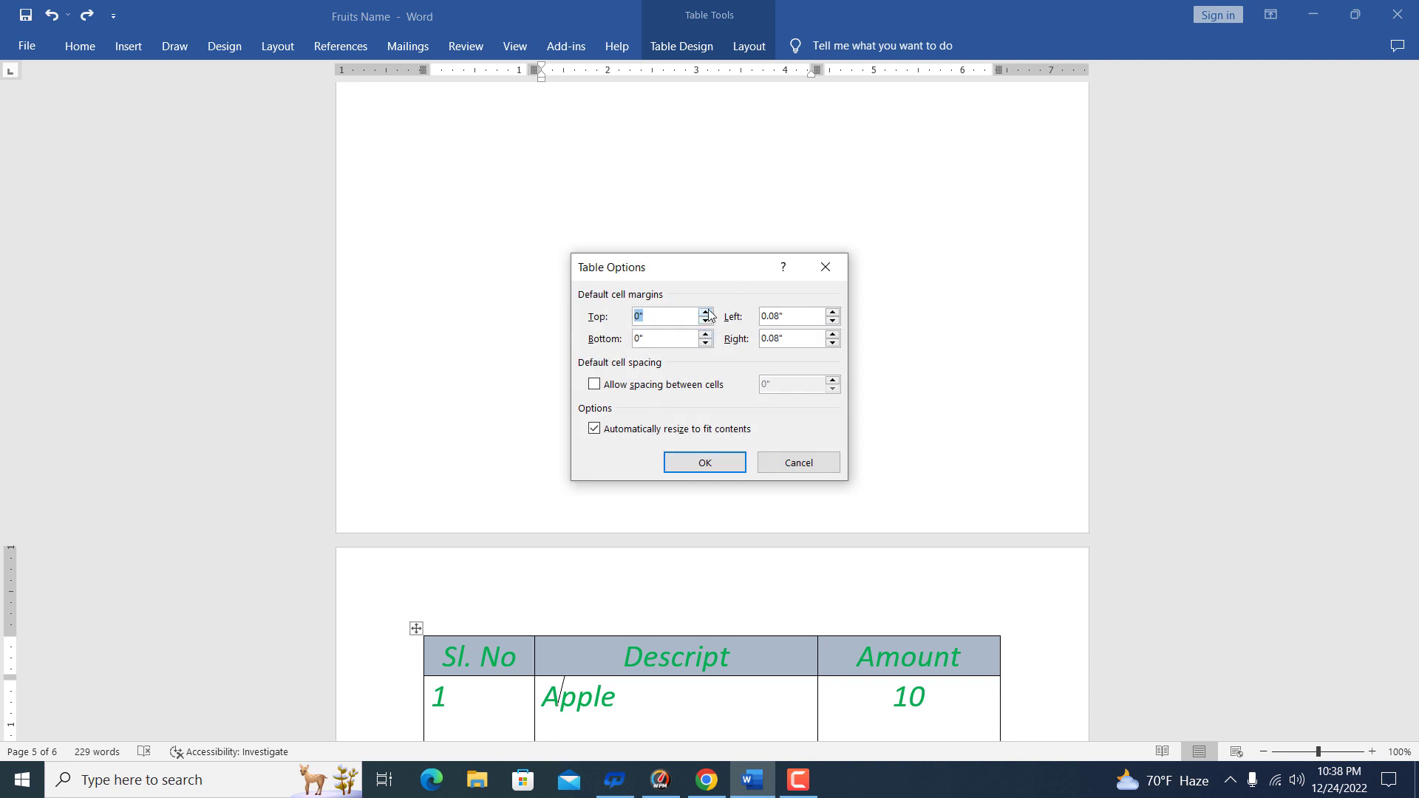
click(706, 312)
click(706, 335)
click(708, 463)
scroll(628, 613, down, 2)
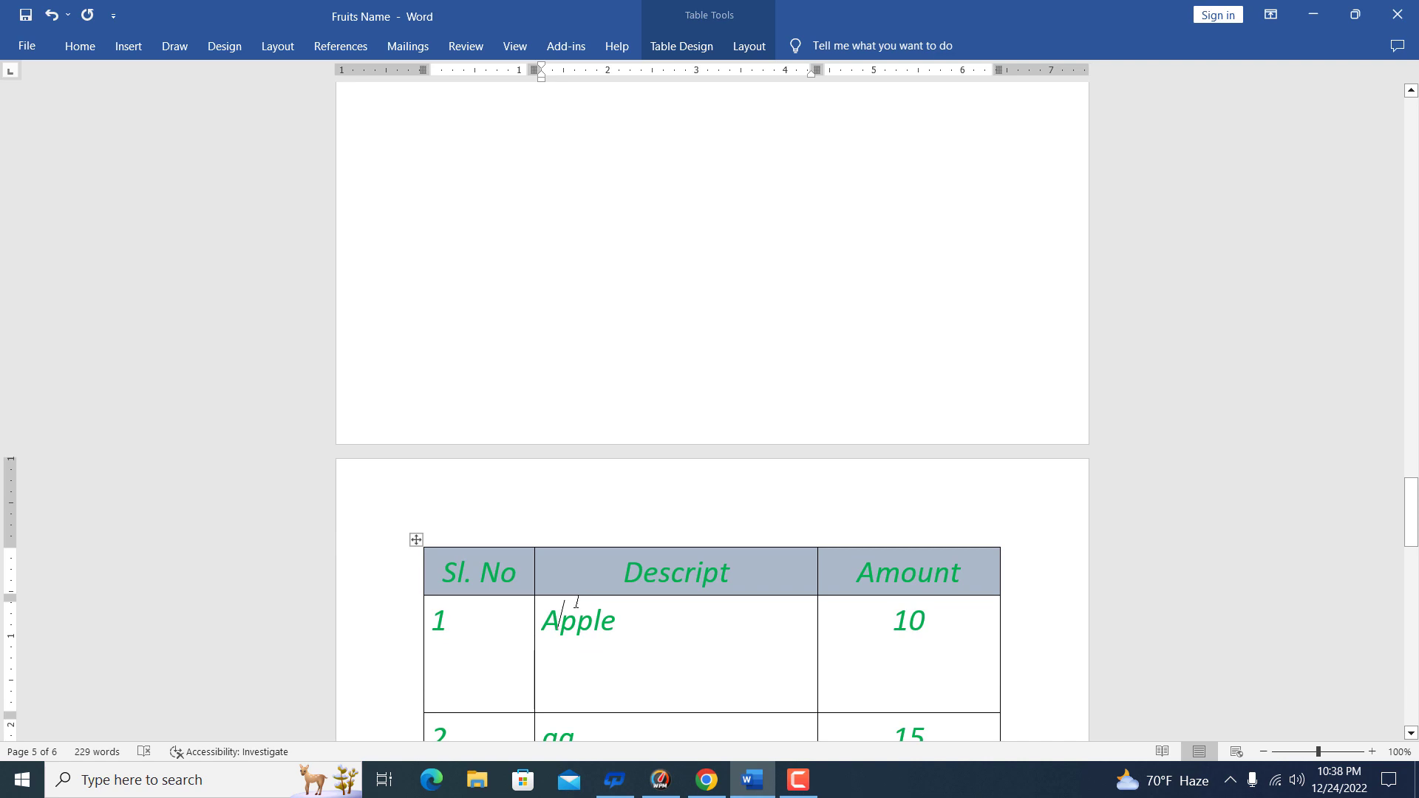
- Set the table's default top, bottom, left and right cell margins to 0 inches
click(762, 52)
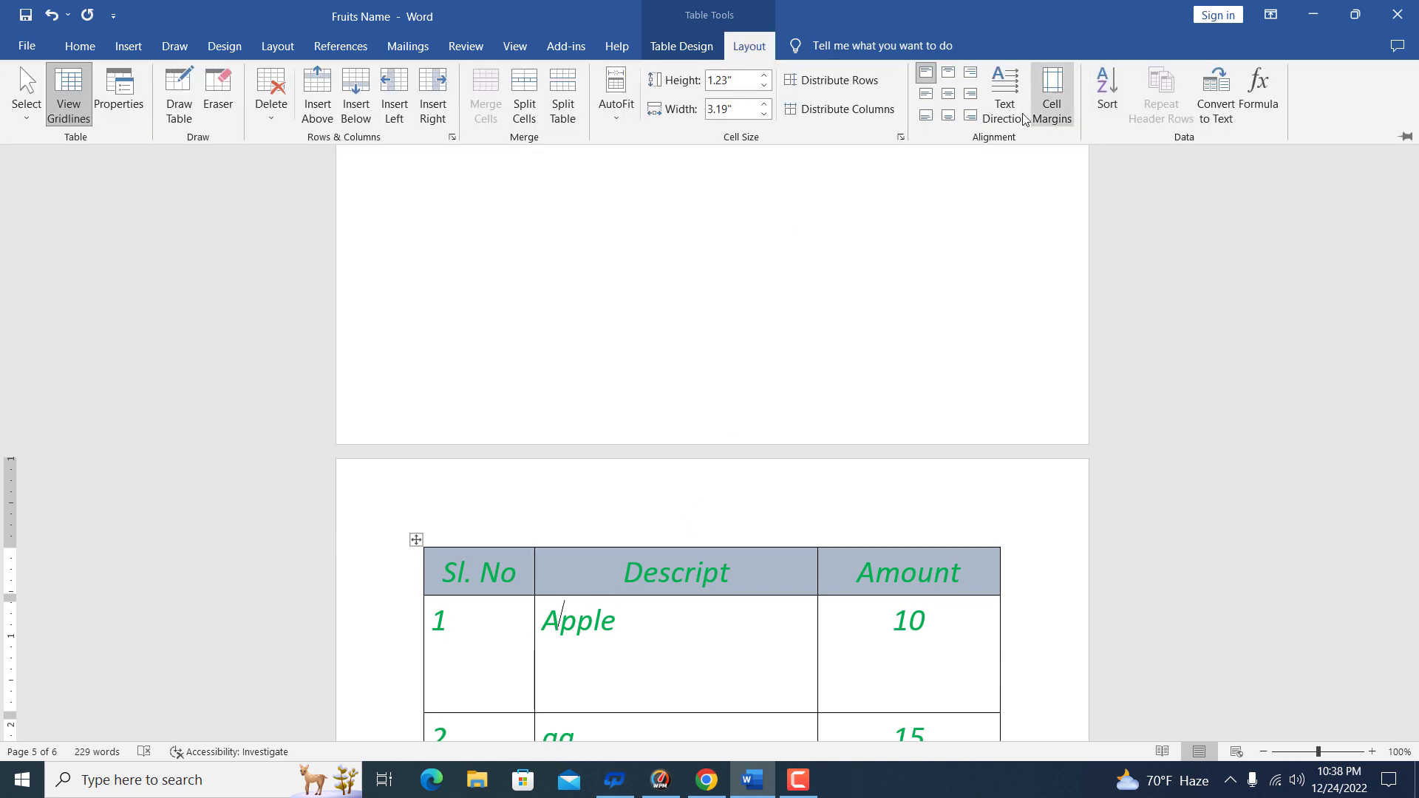
click(1053, 103)
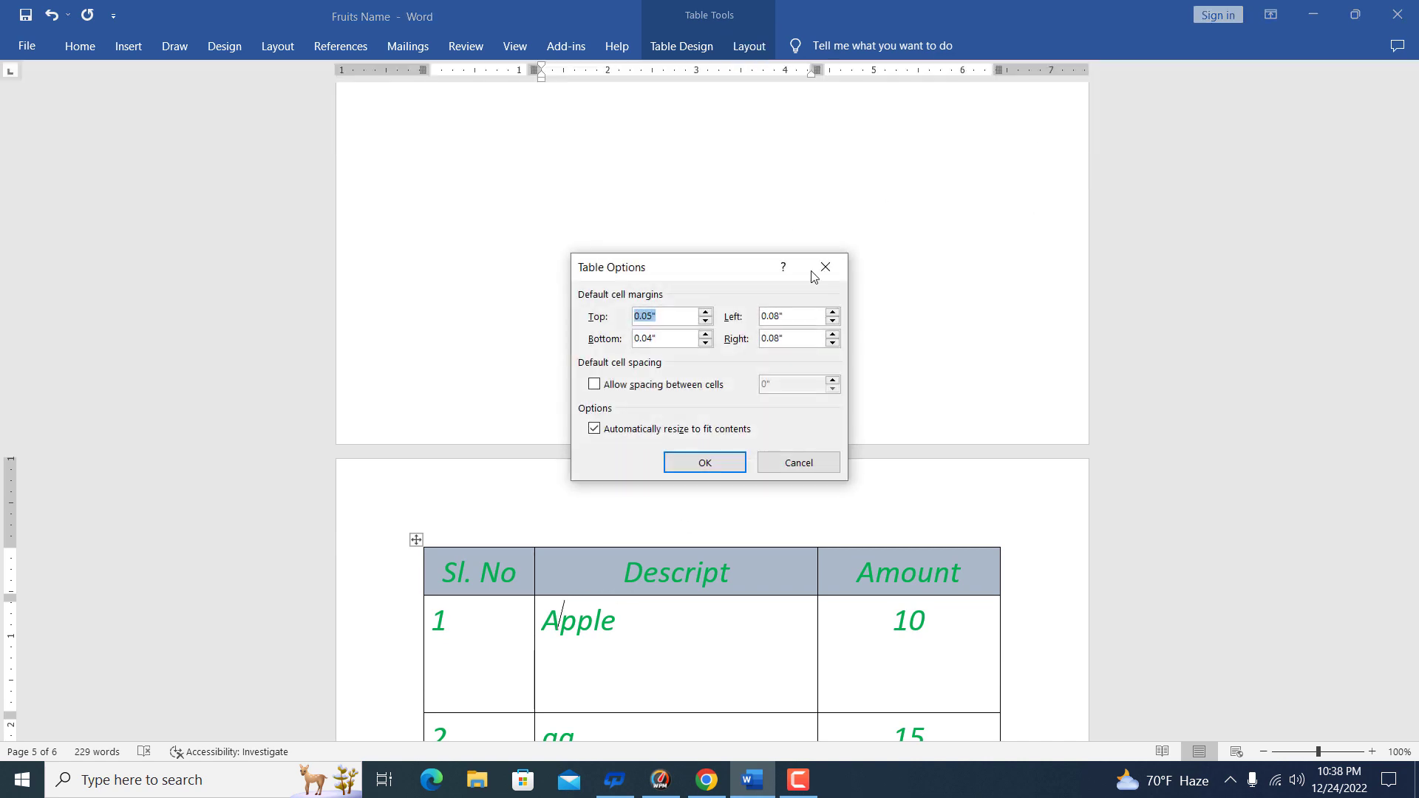
text(00)
key(Tab)
text(0)
key(Tab)
text(0)
key(Return)
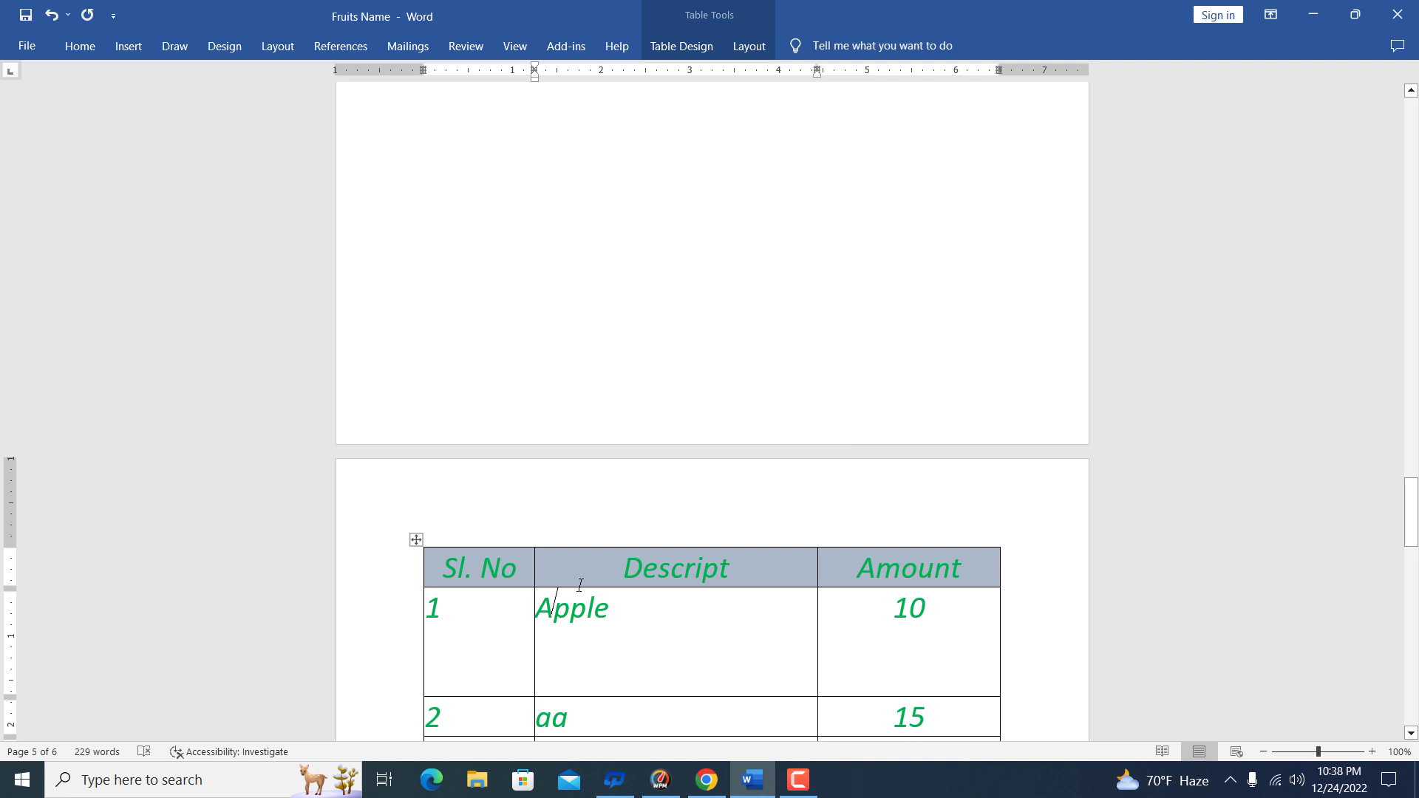
- Shrink the enlarged Apple row so that it matches the height of the other table rows
click(748, 47)
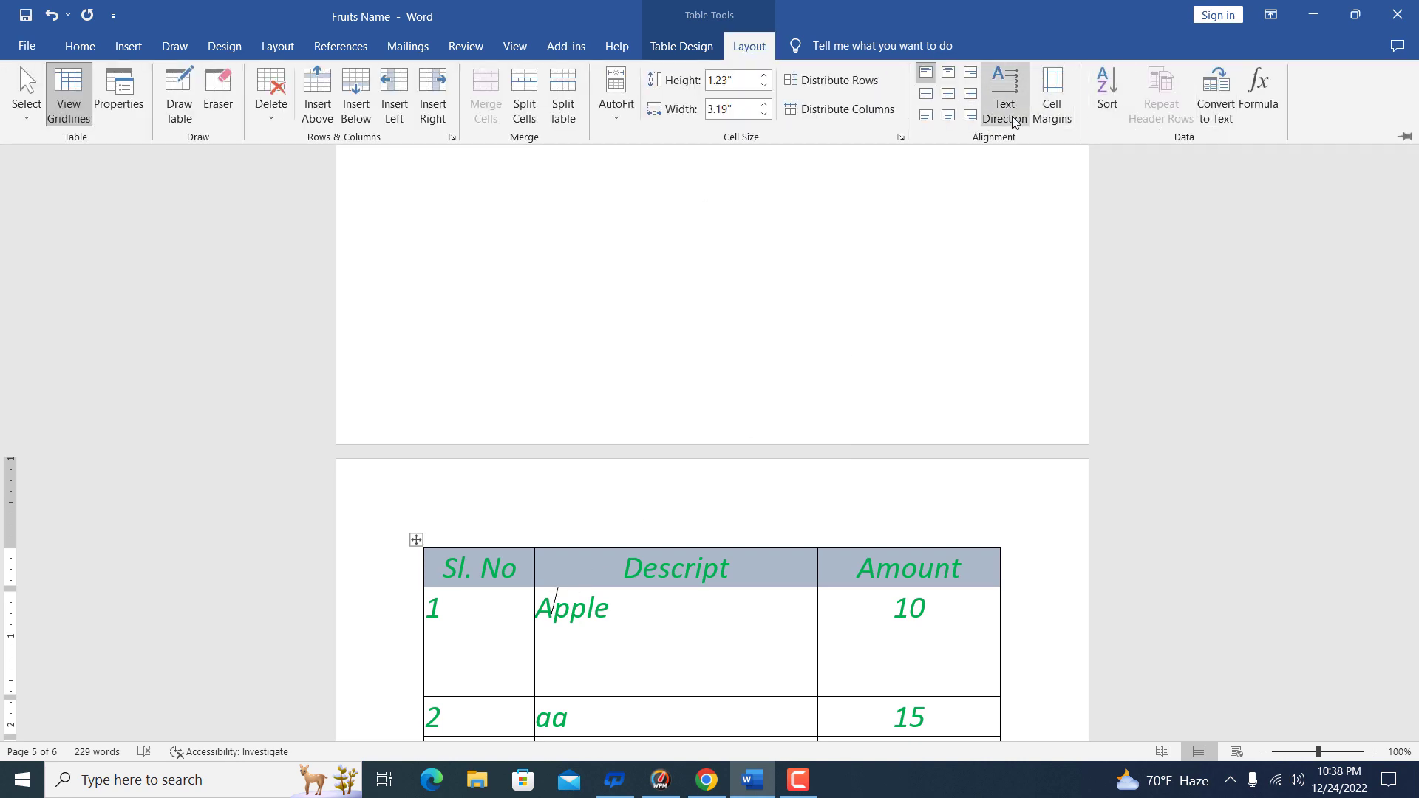
scroll(539, 525, down, 2)
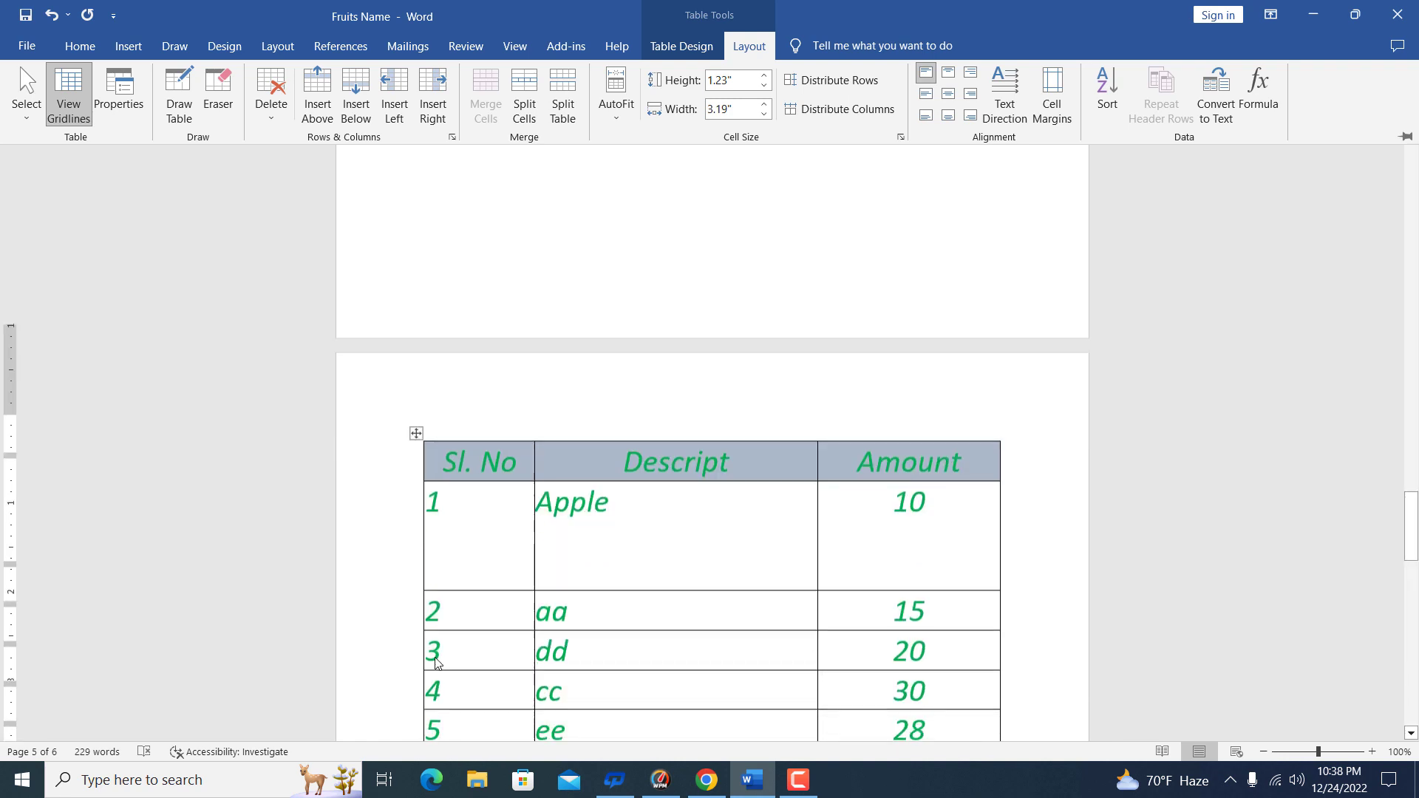
key(Escape)
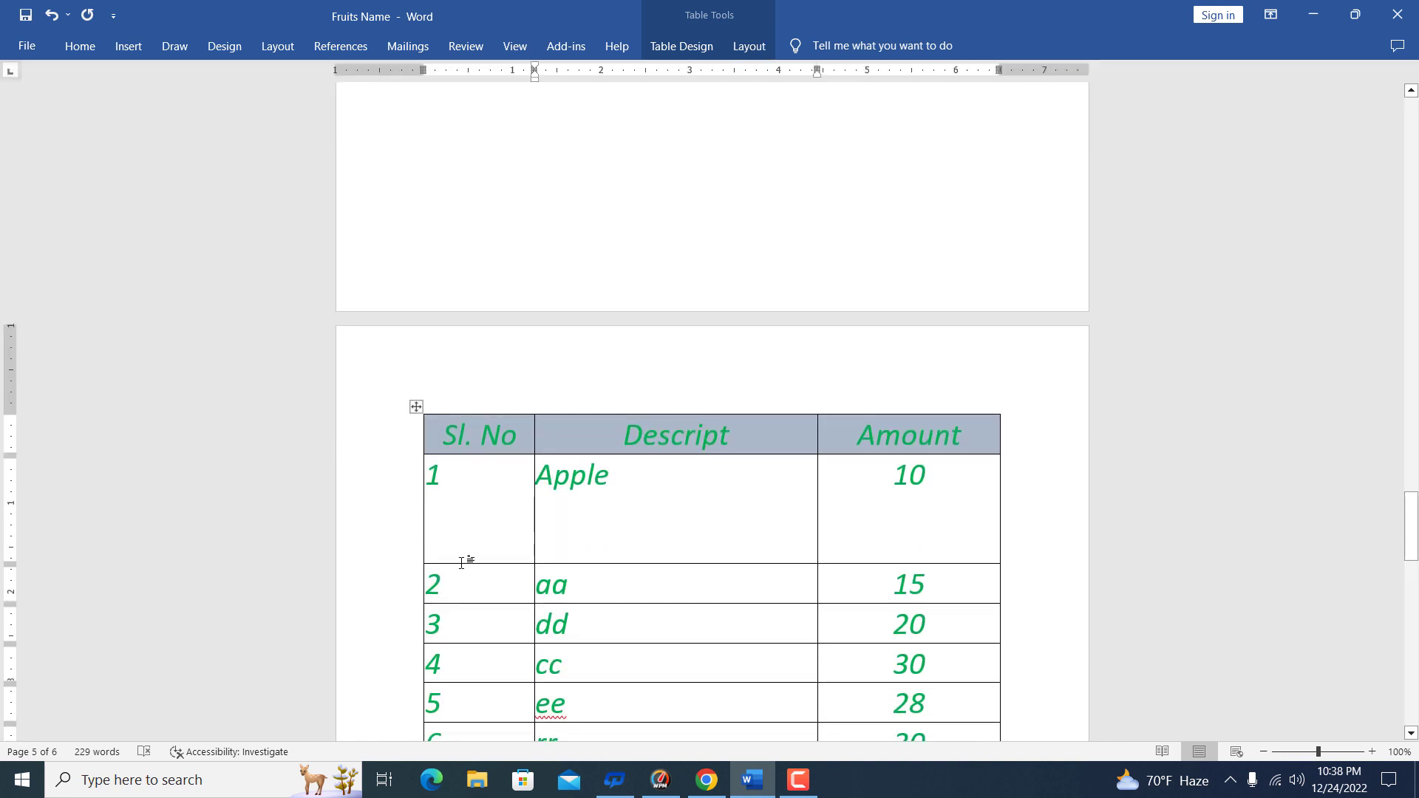
click(463, 562)
drag(481, 565, 495, 487)
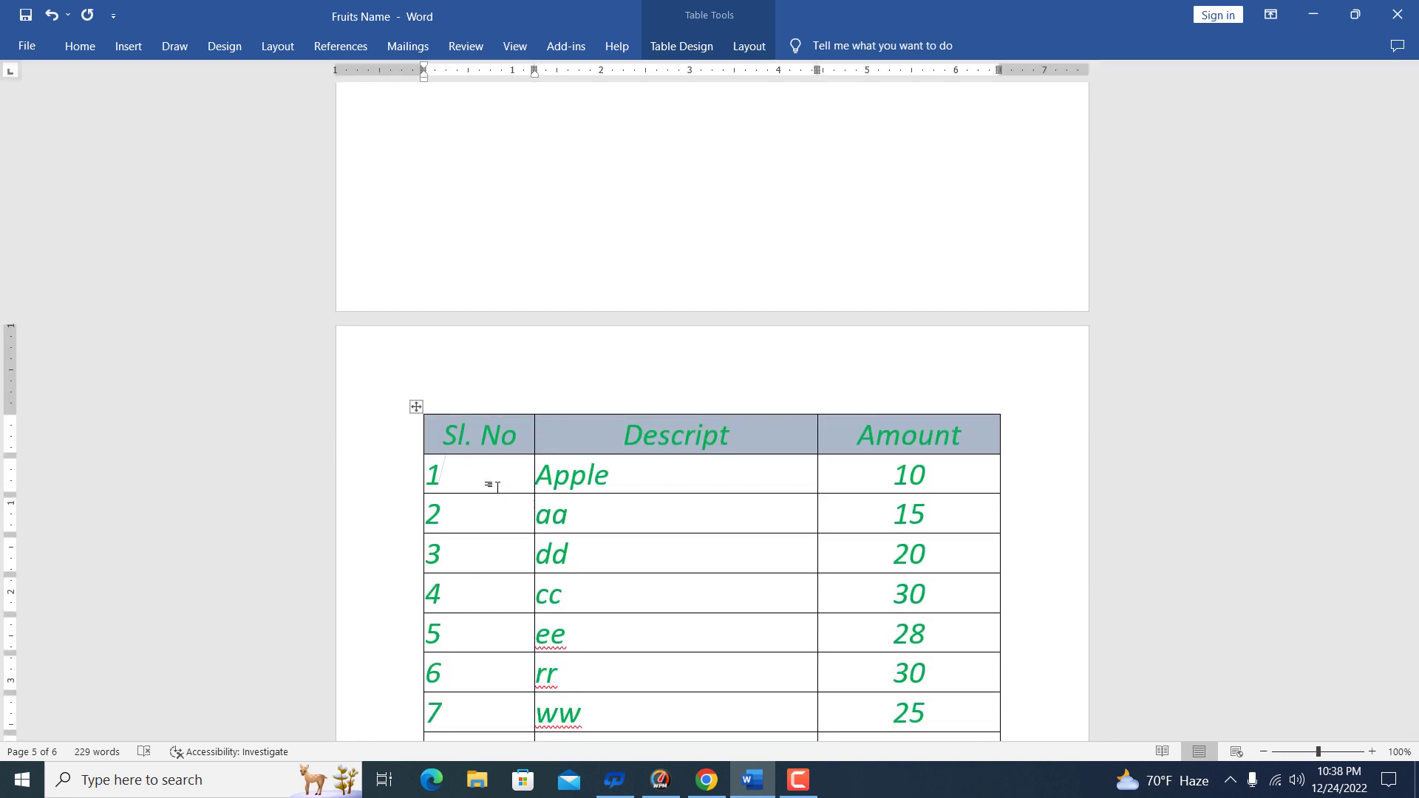
- Change the Sl. No of the rr row to 7 and of the ww row to 8
scroll(498, 525, down, 2)
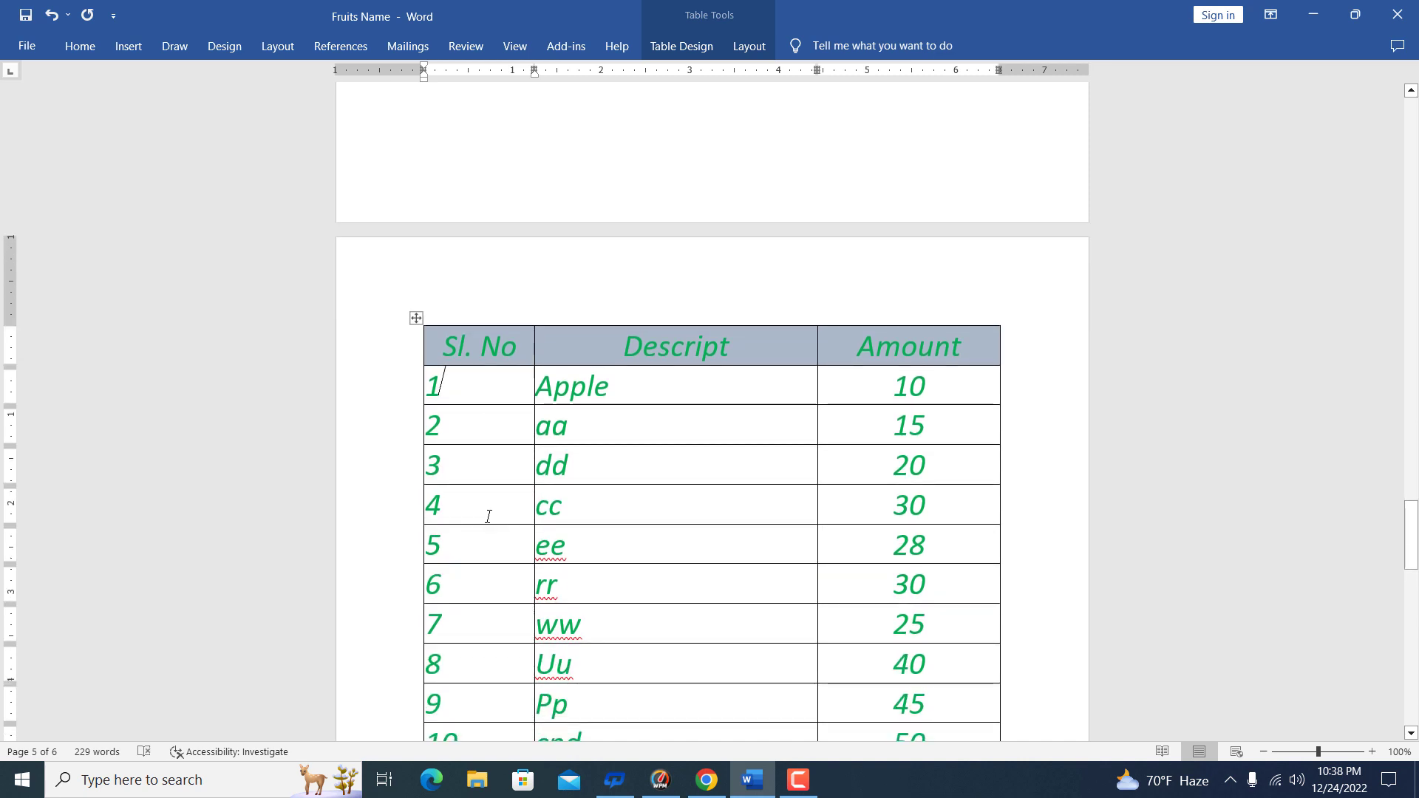
scroll(488, 513, down, 2)
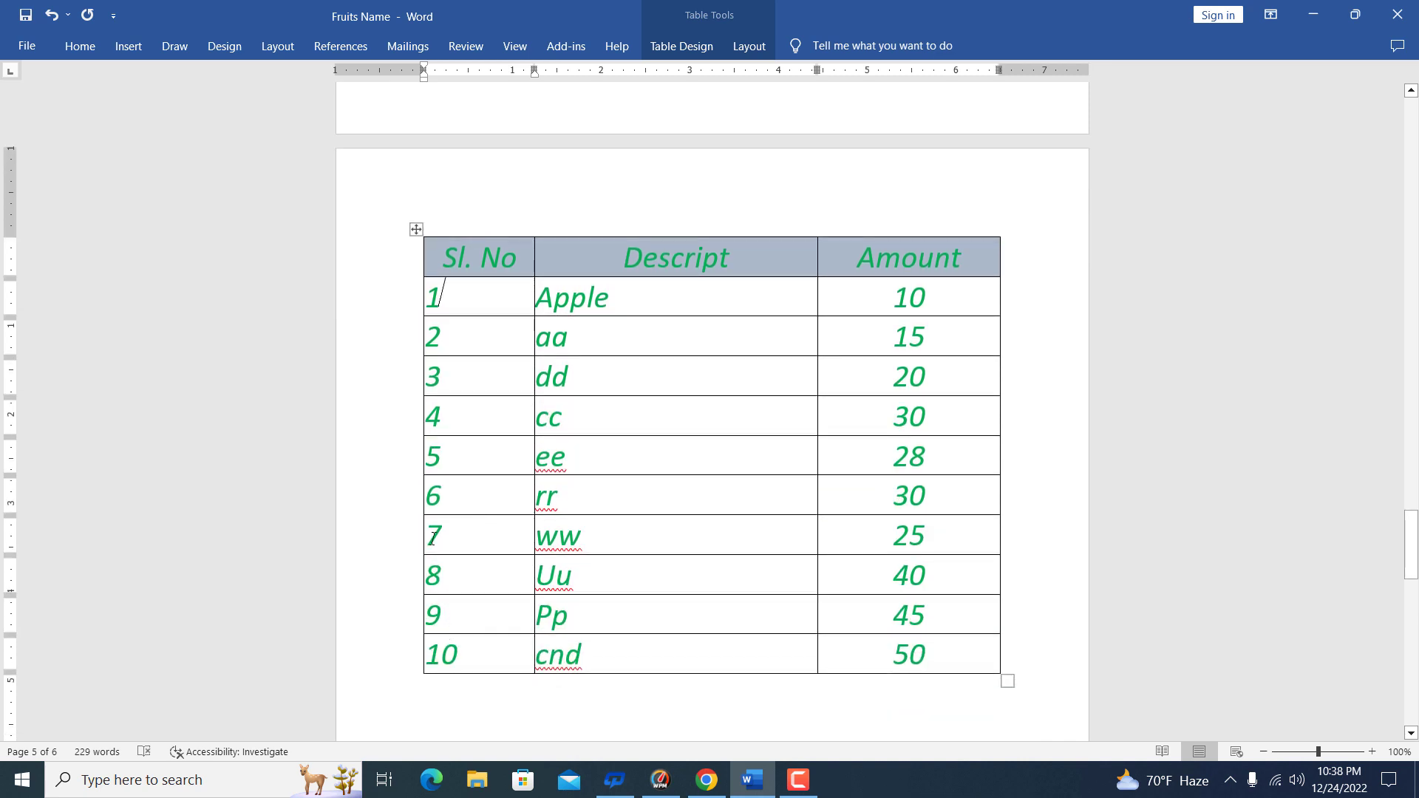
drag(452, 499, 425, 499)
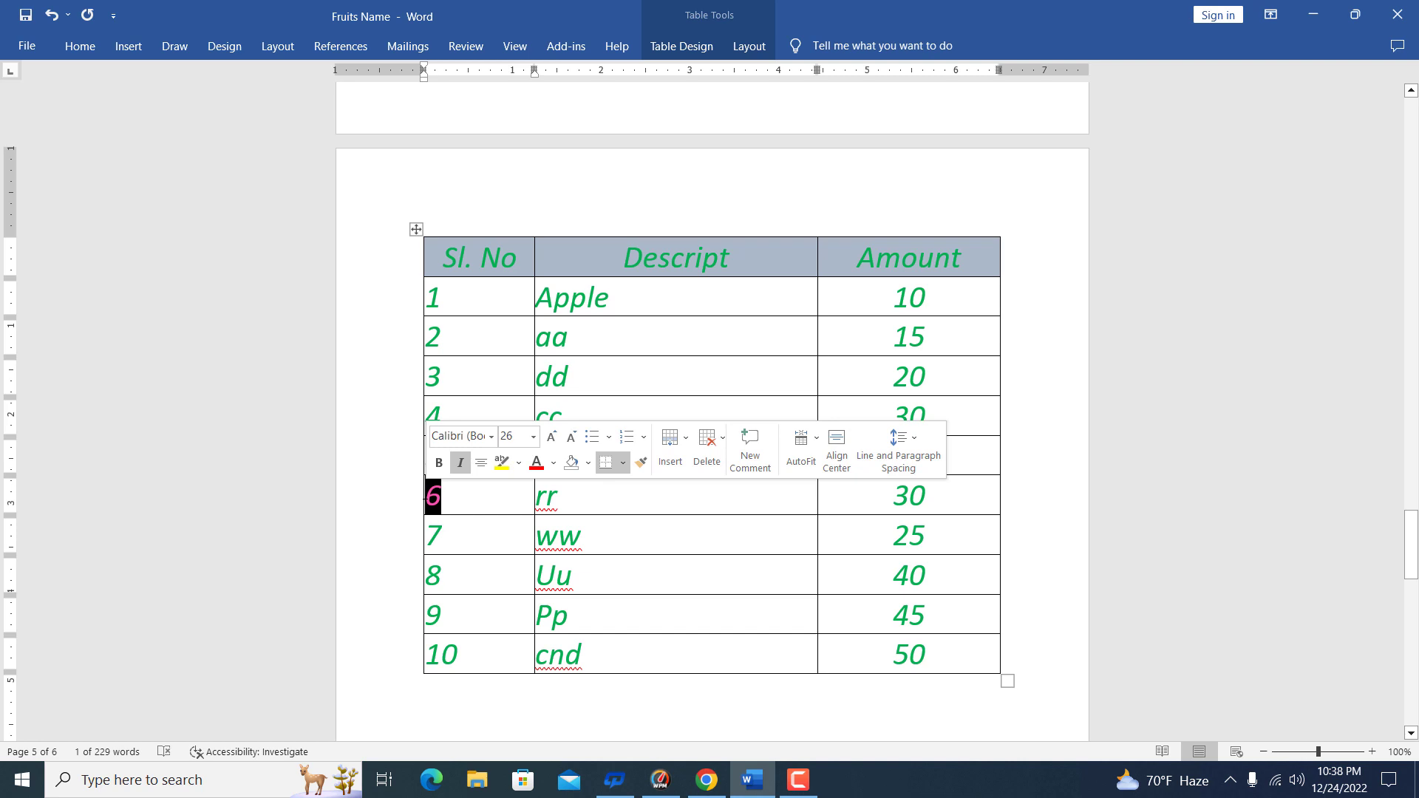
text(7)
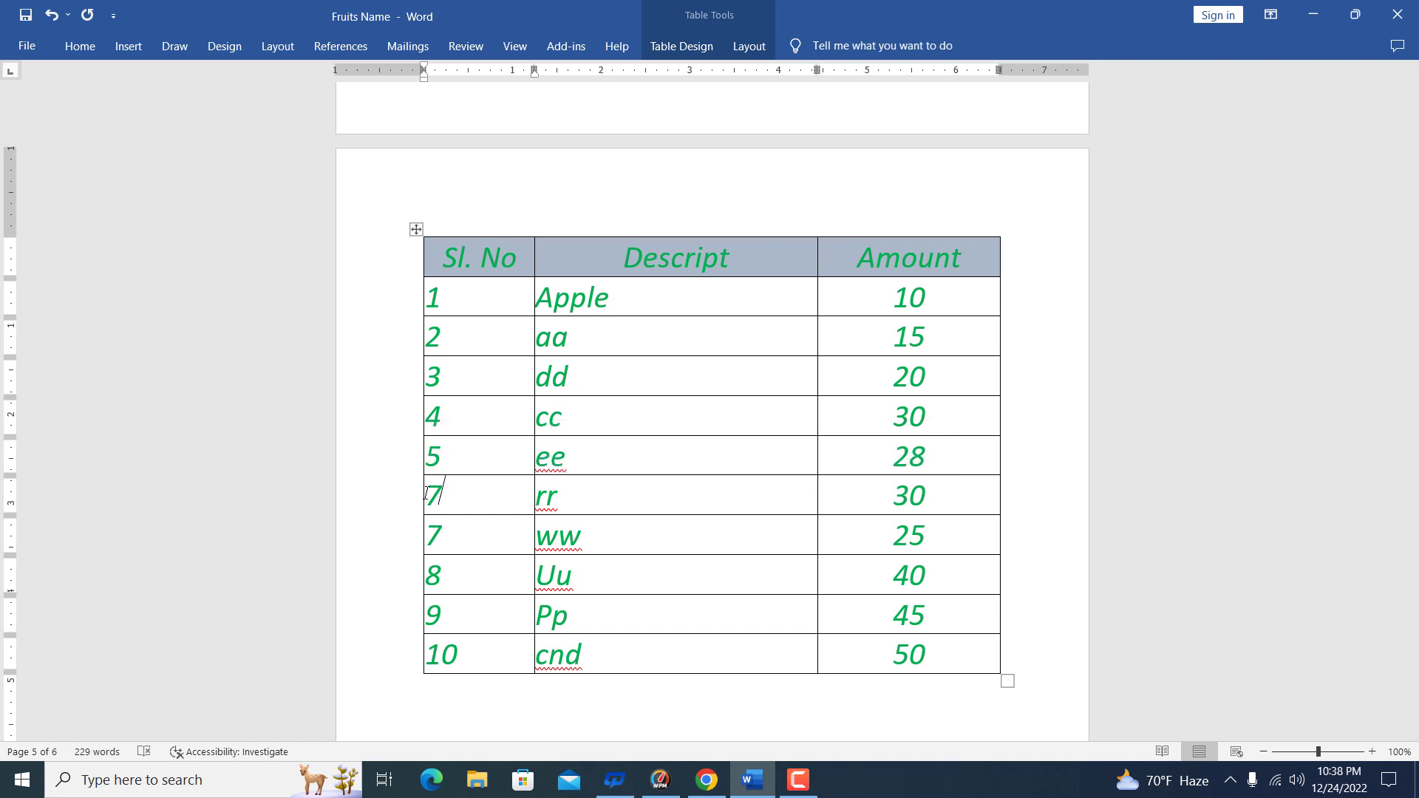
key(shift+Left)
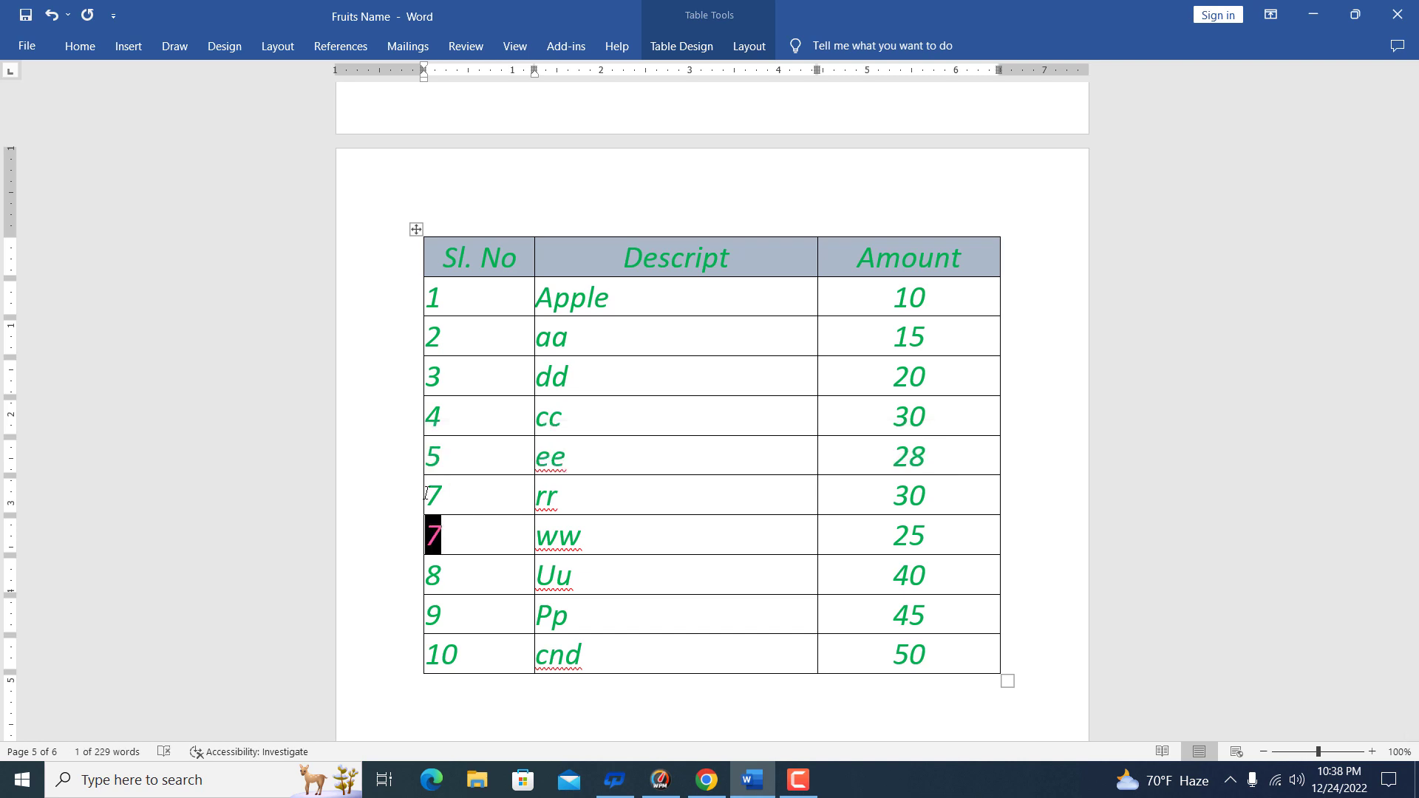
text(8)
- Change the Sl. No of the ee row to 6 and of the Pp row to 5
key(Up)
key(shift+Left)
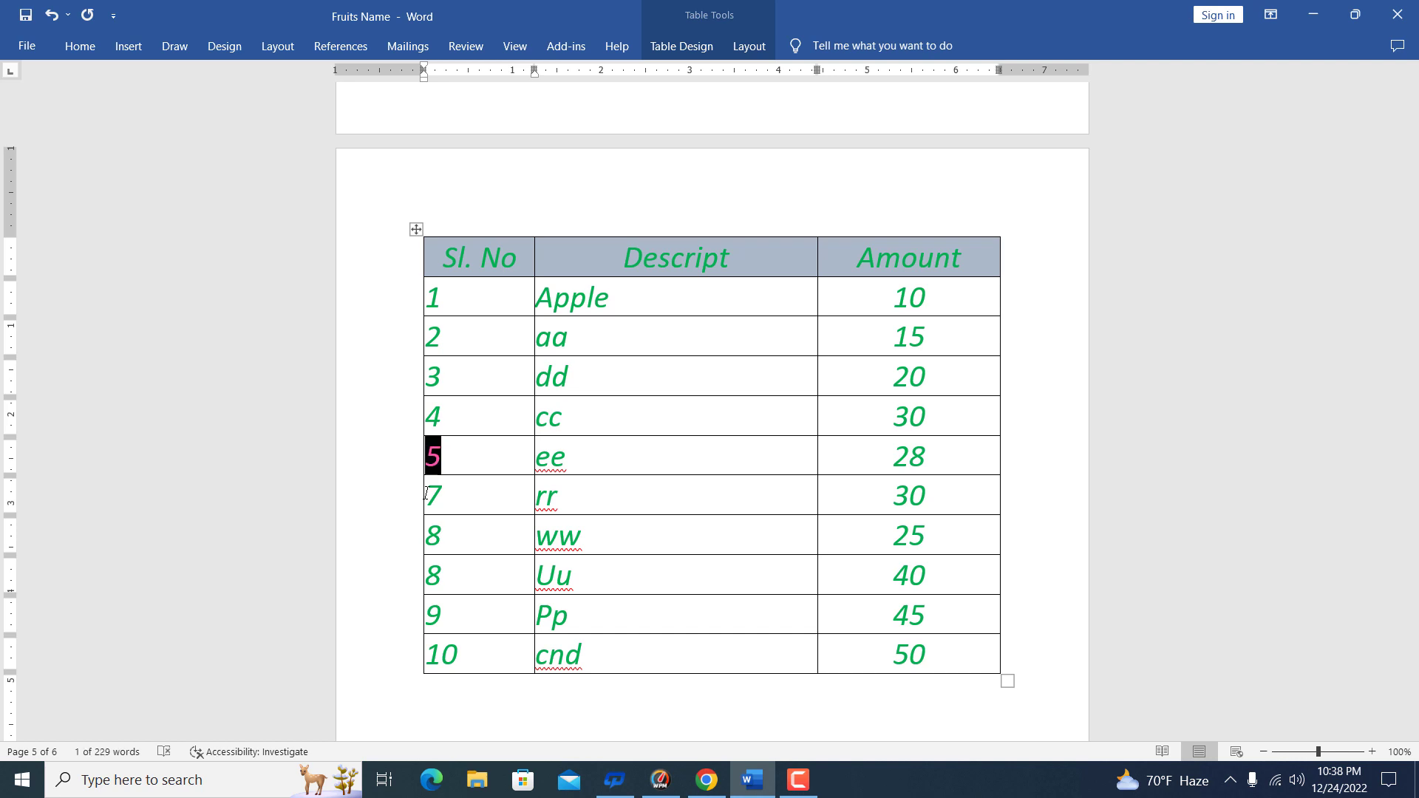
text(6)
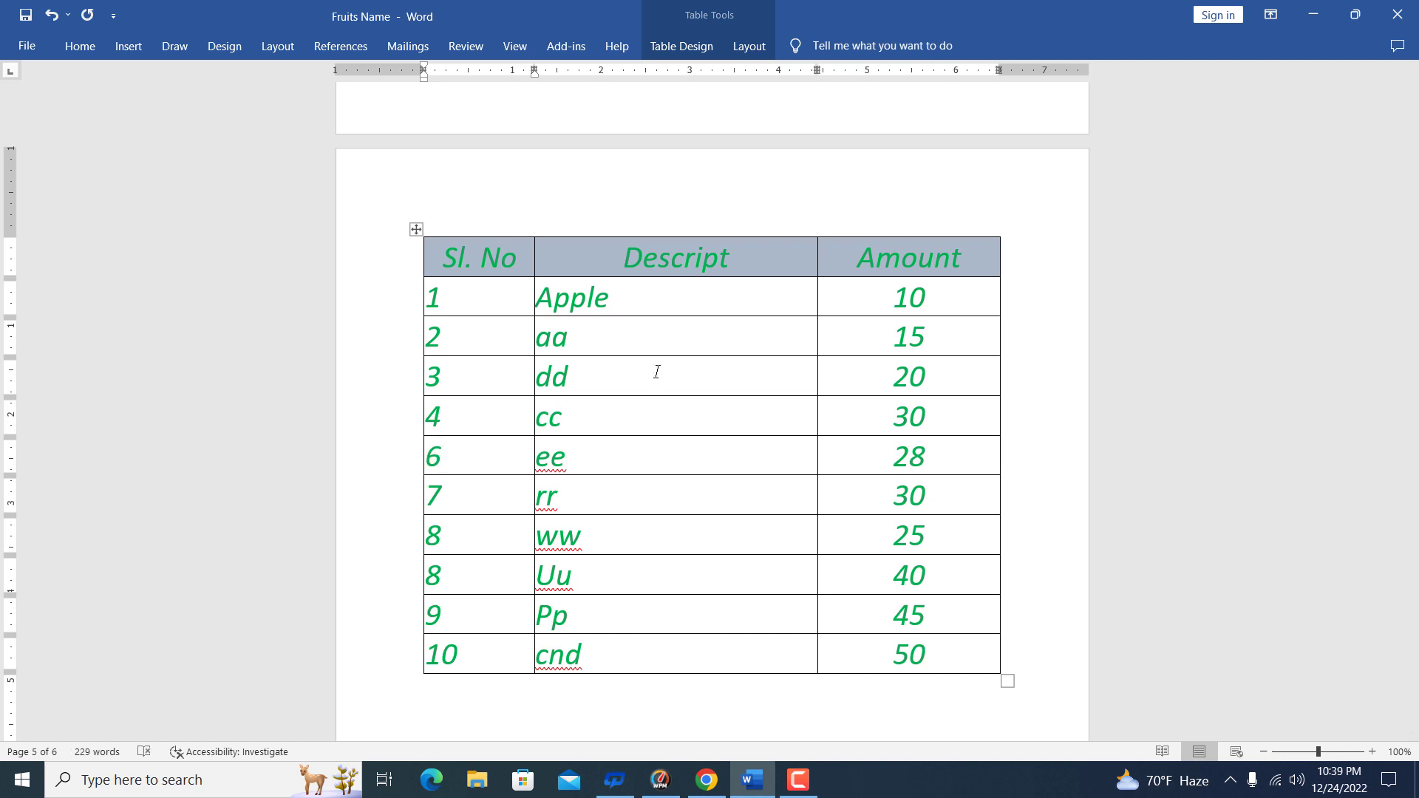
key(Down)
key(Down)
key(shift+Left)
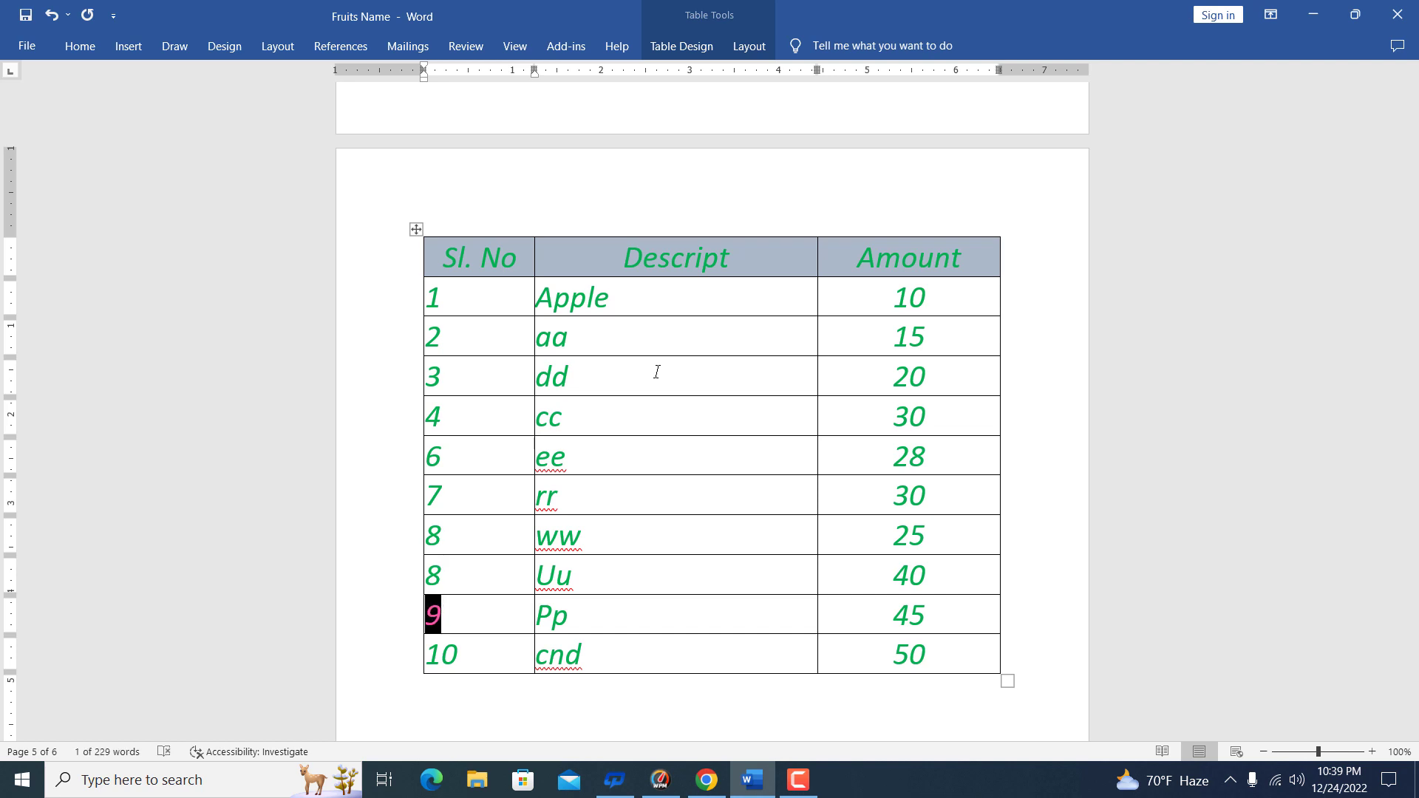
text(5)
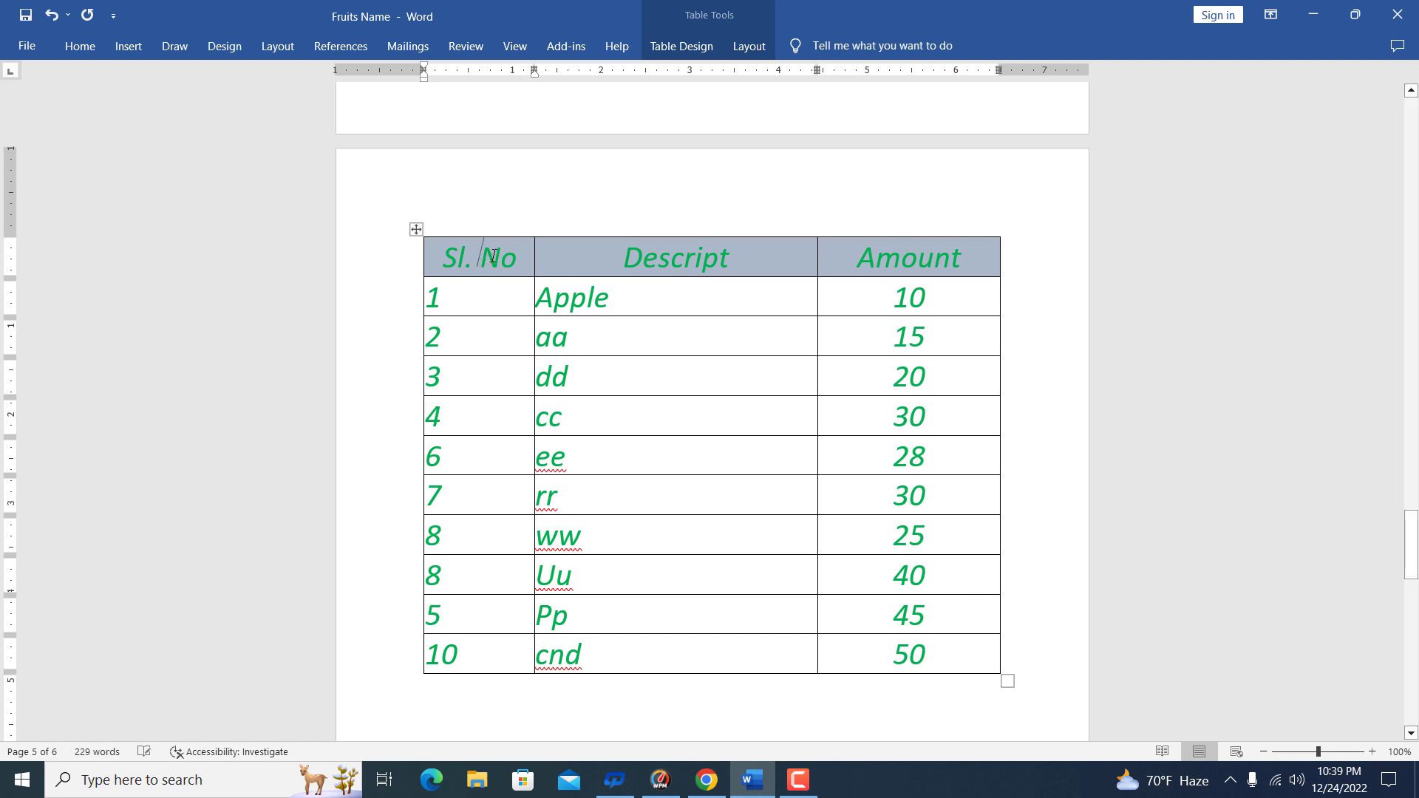
- Select the whole table and sort it by Sl. No as numbers in ascending order, keeping the header row
key(alt)
key(a)
key(c)
key(t)
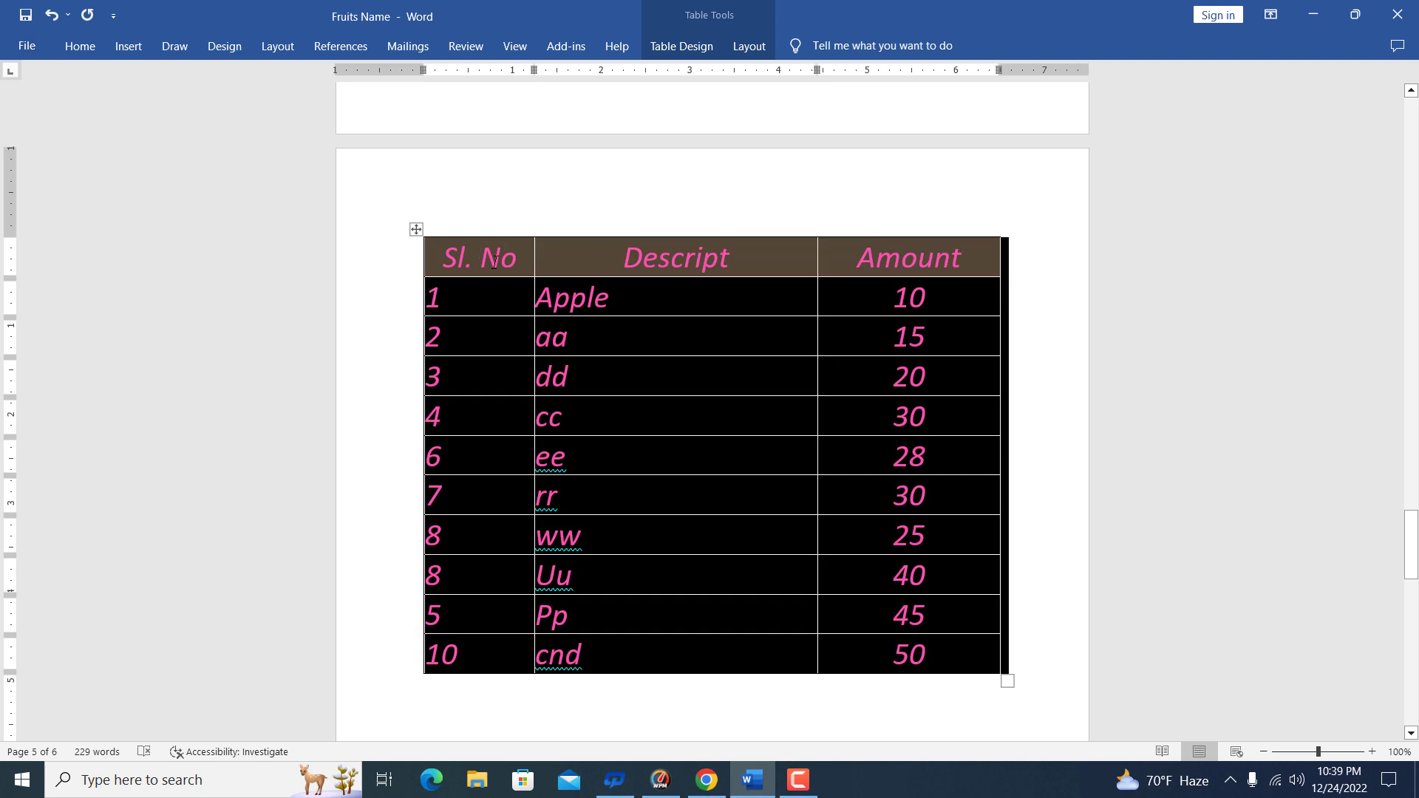
click(743, 48)
click(1106, 96)
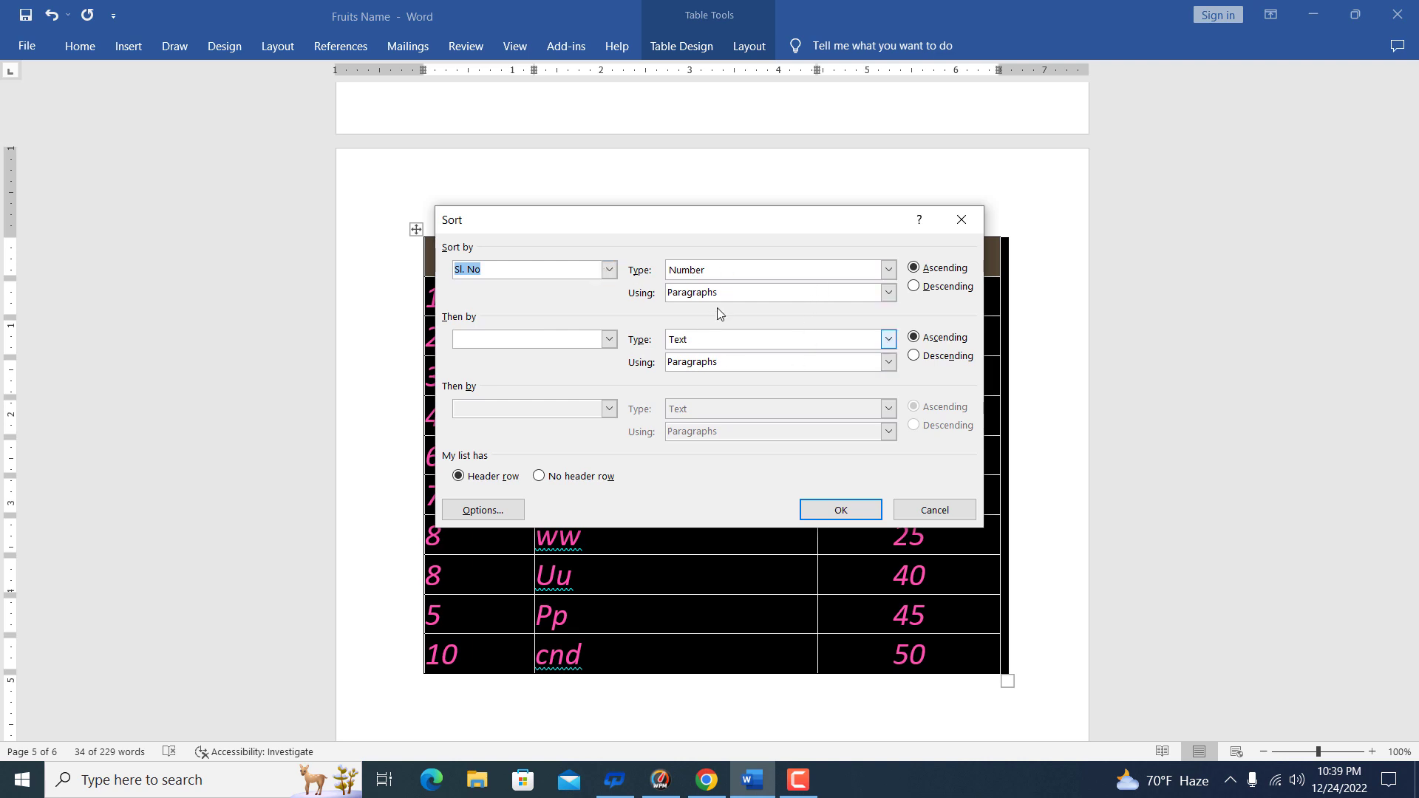
click(944, 269)
click(840, 509)
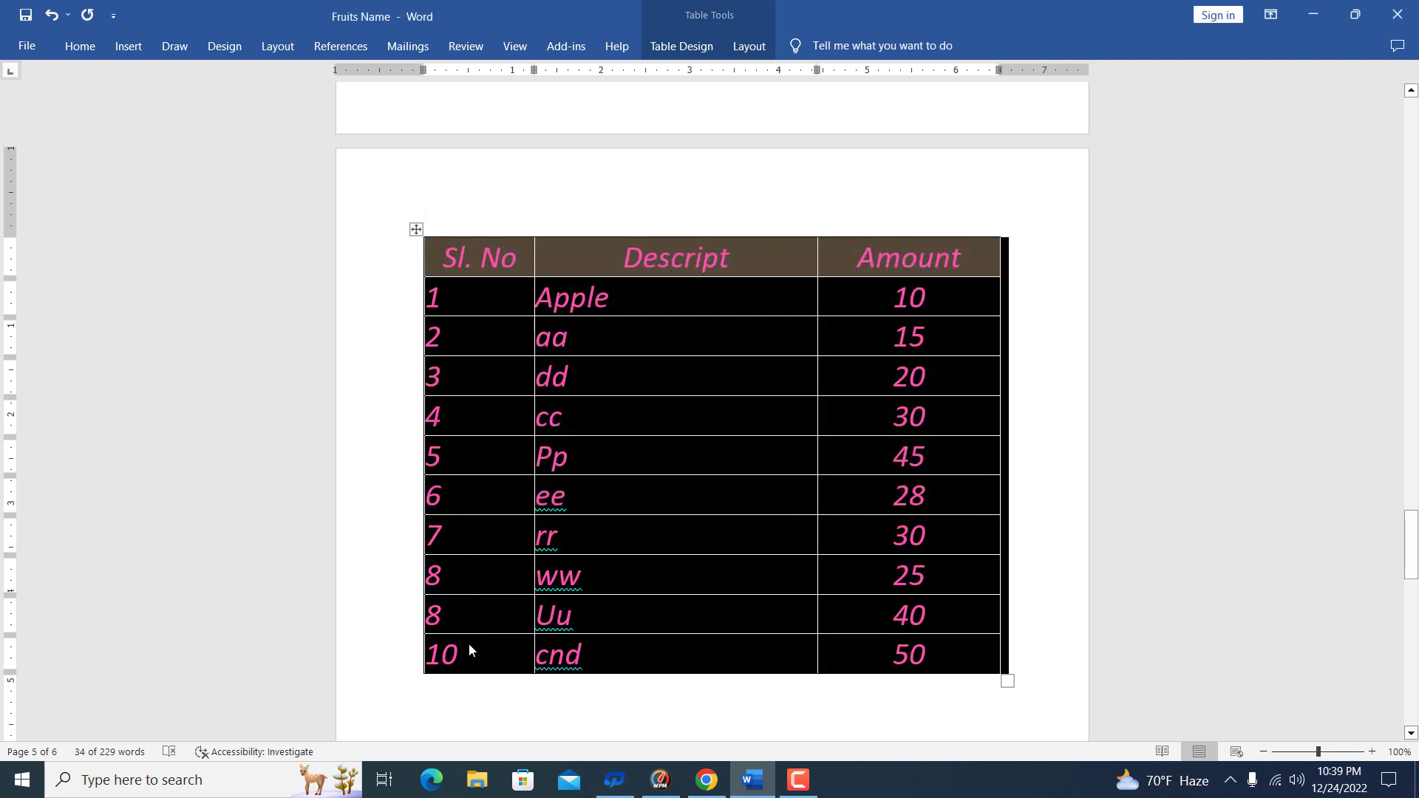
- Sort the selected table by Sl. No in descending order
click(749, 46)
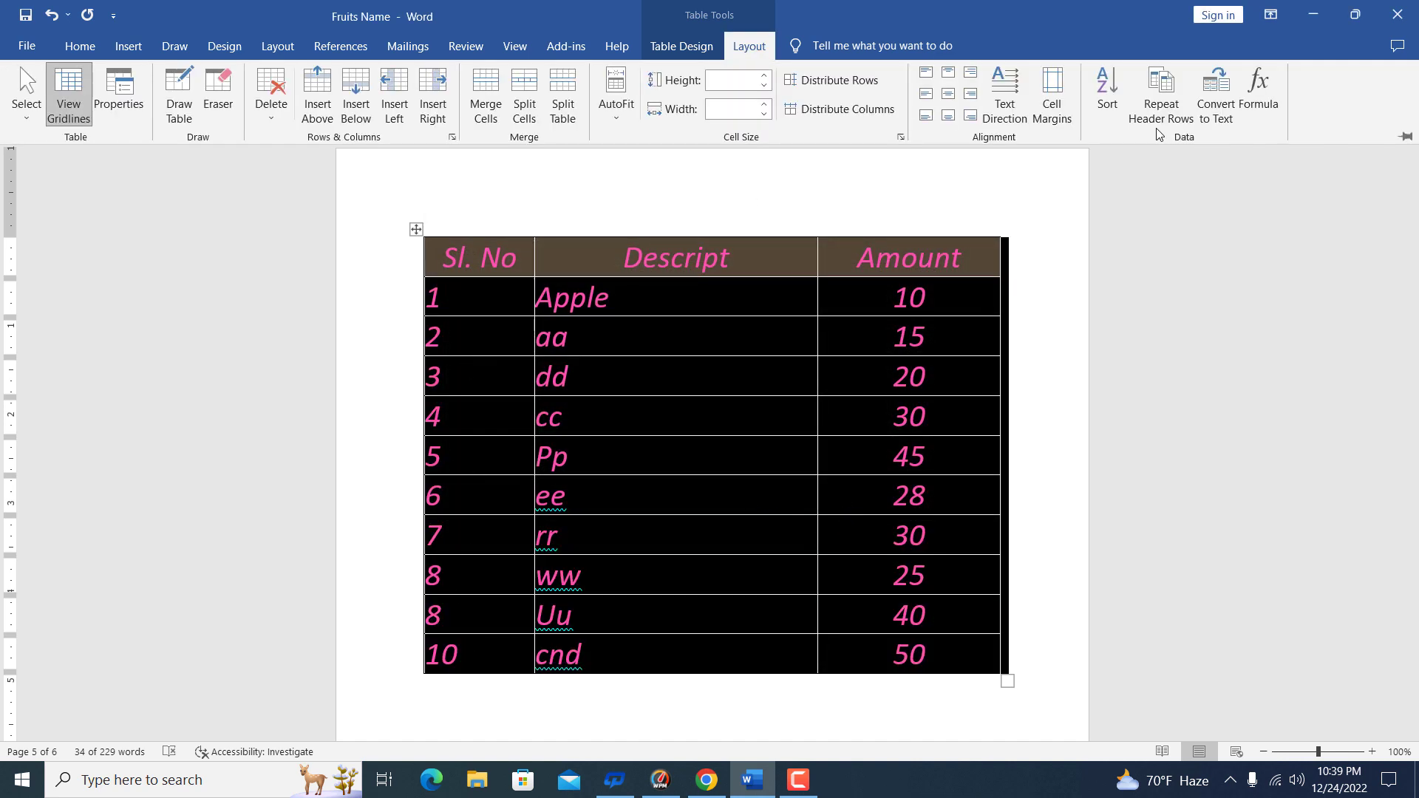
click(1109, 111)
click(946, 287)
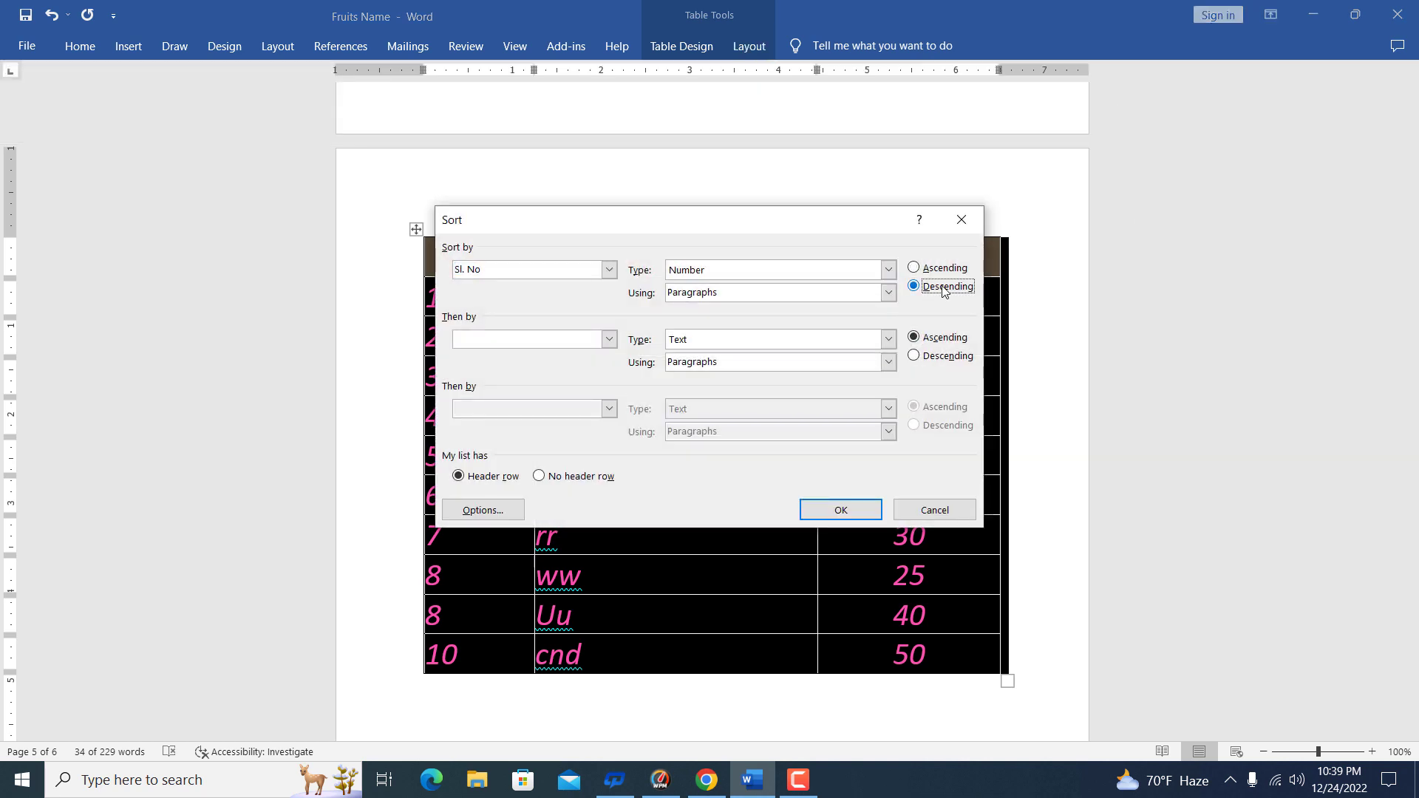
click(847, 512)
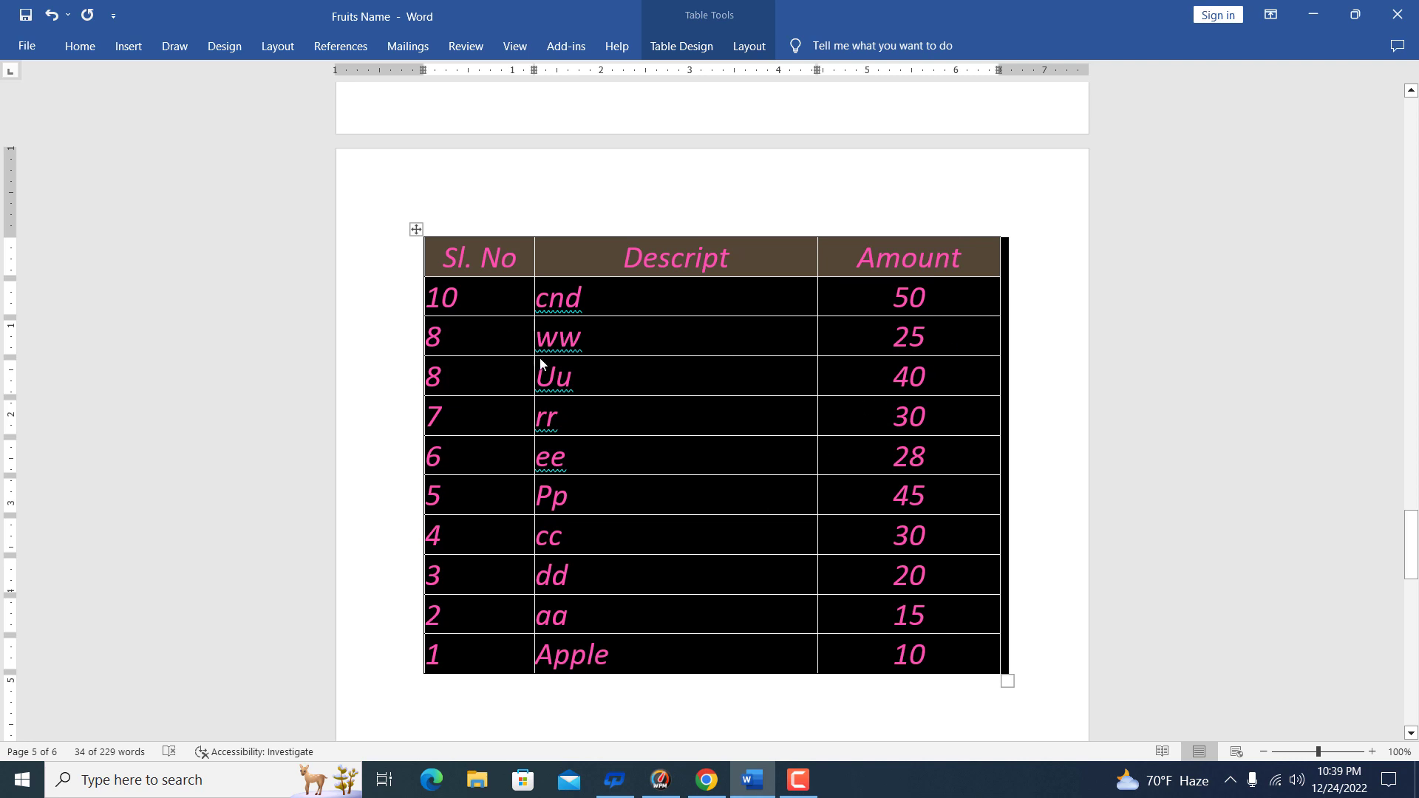
- Sort the table by Sl. No in ascending order again
click(761, 46)
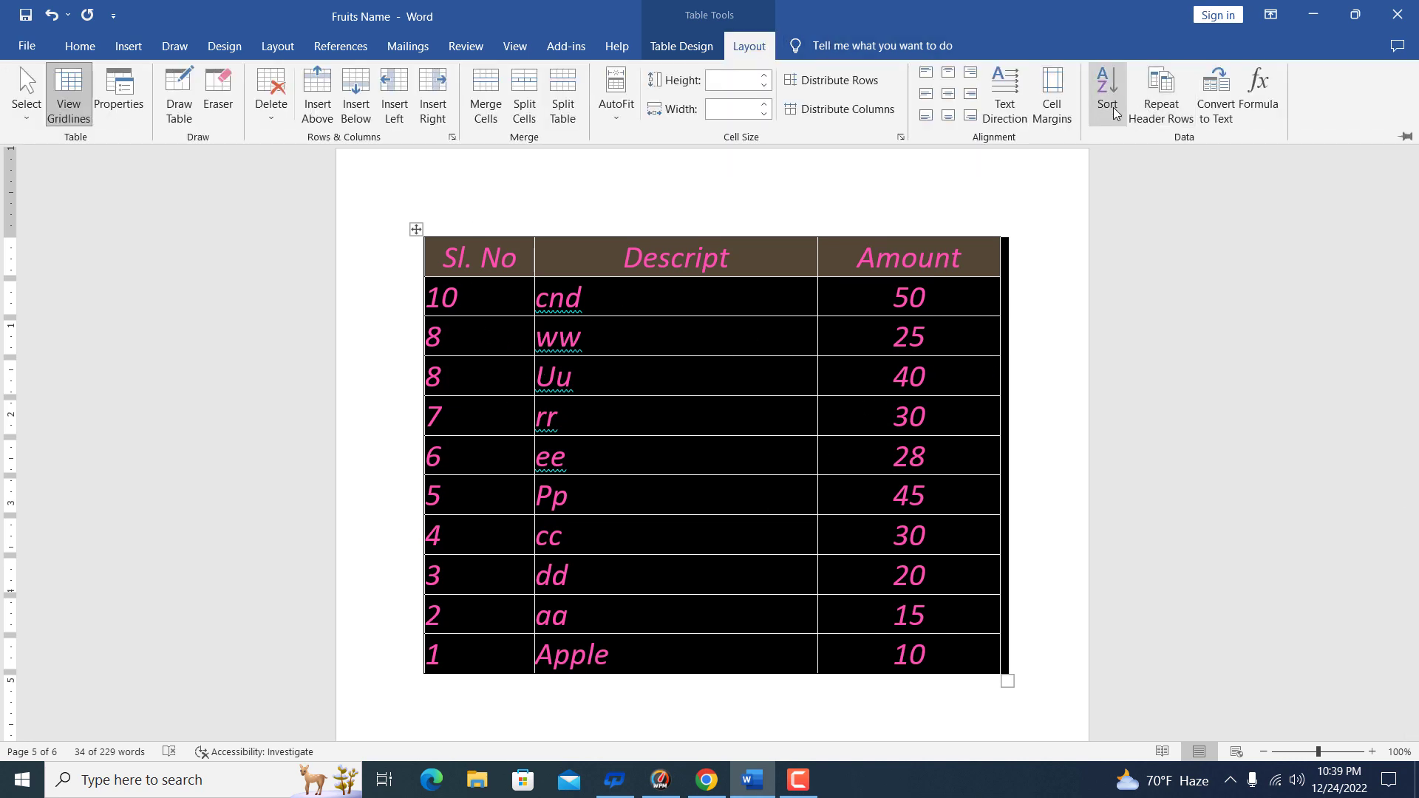
click(1111, 106)
click(951, 271)
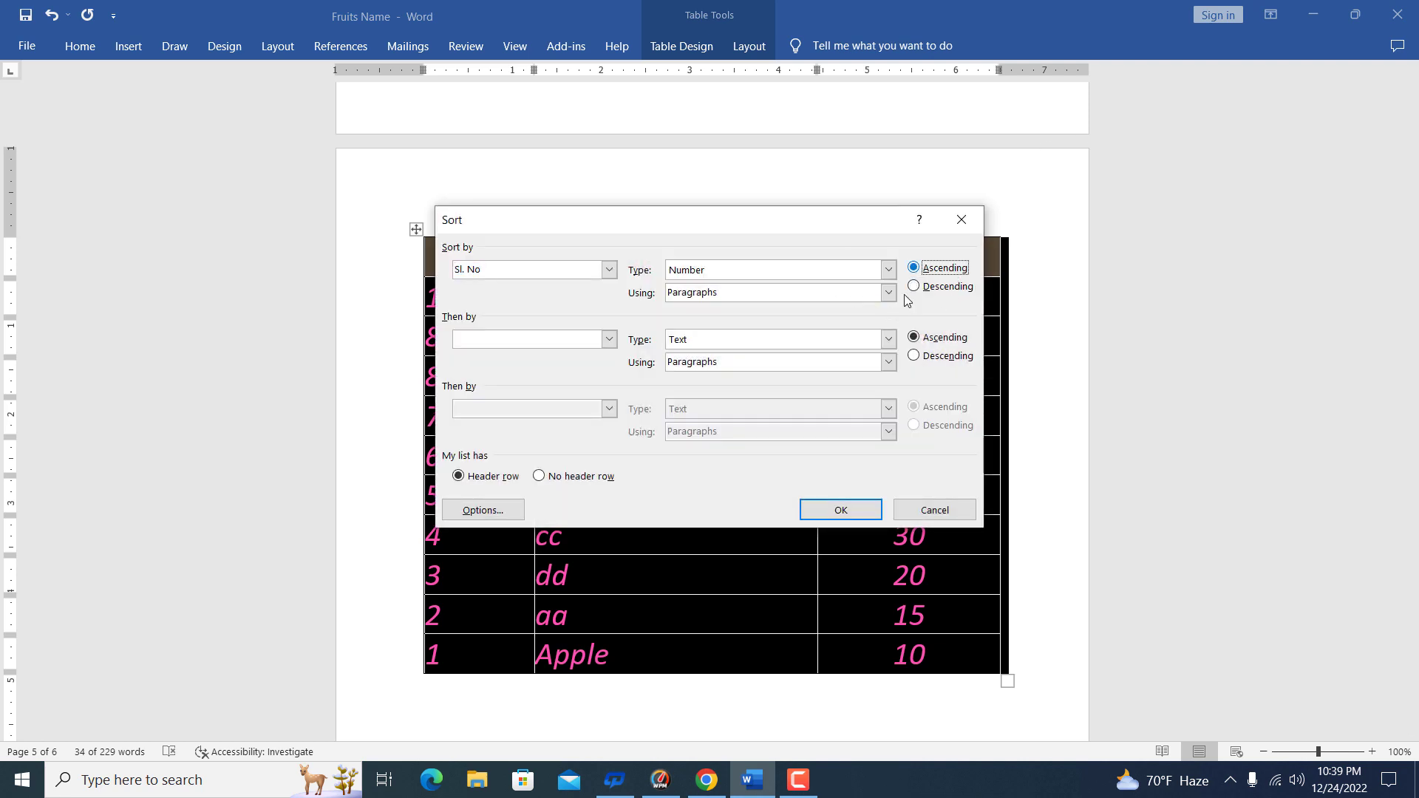
click(823, 512)
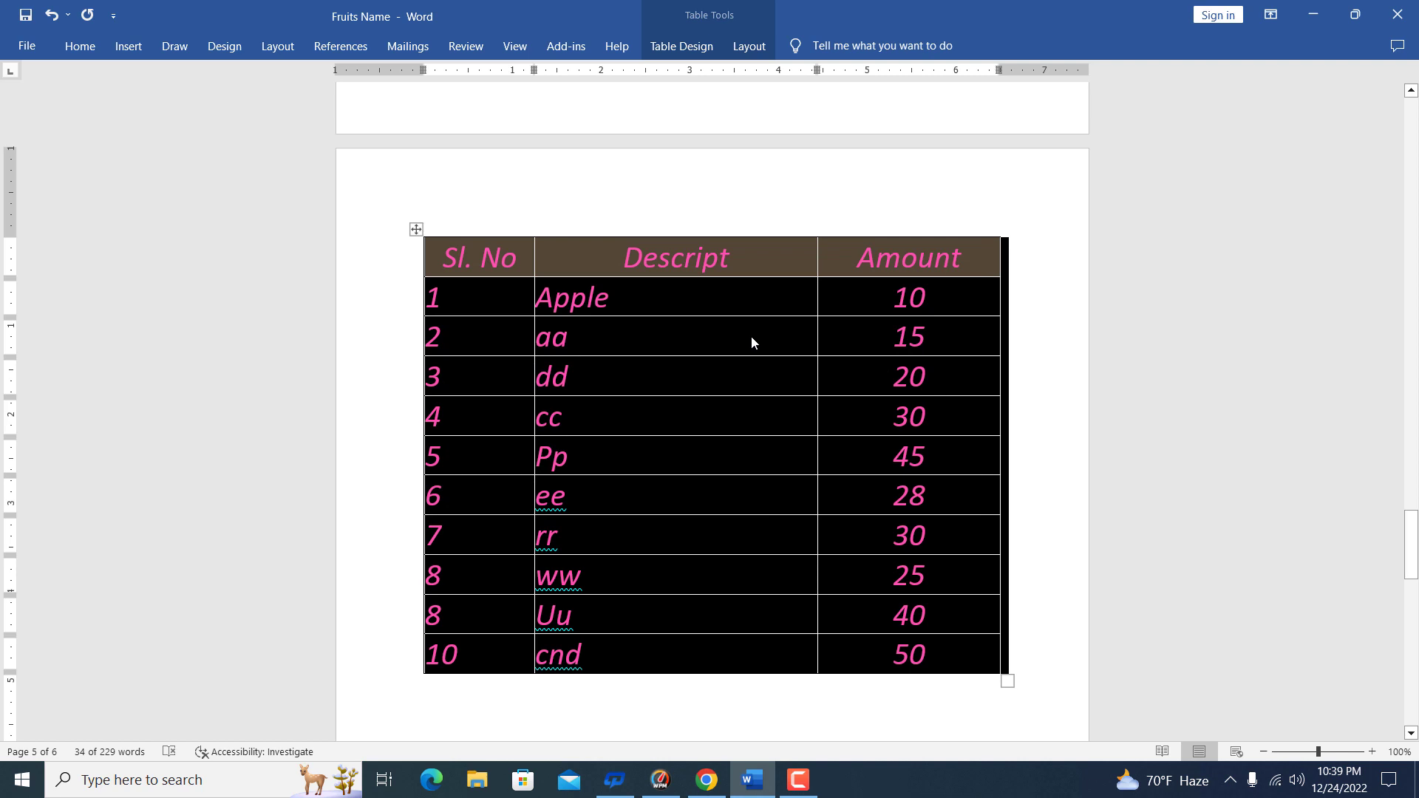
- Set the Sl. No, Descript, Amount row to repeat as the header row on every page
click(749, 46)
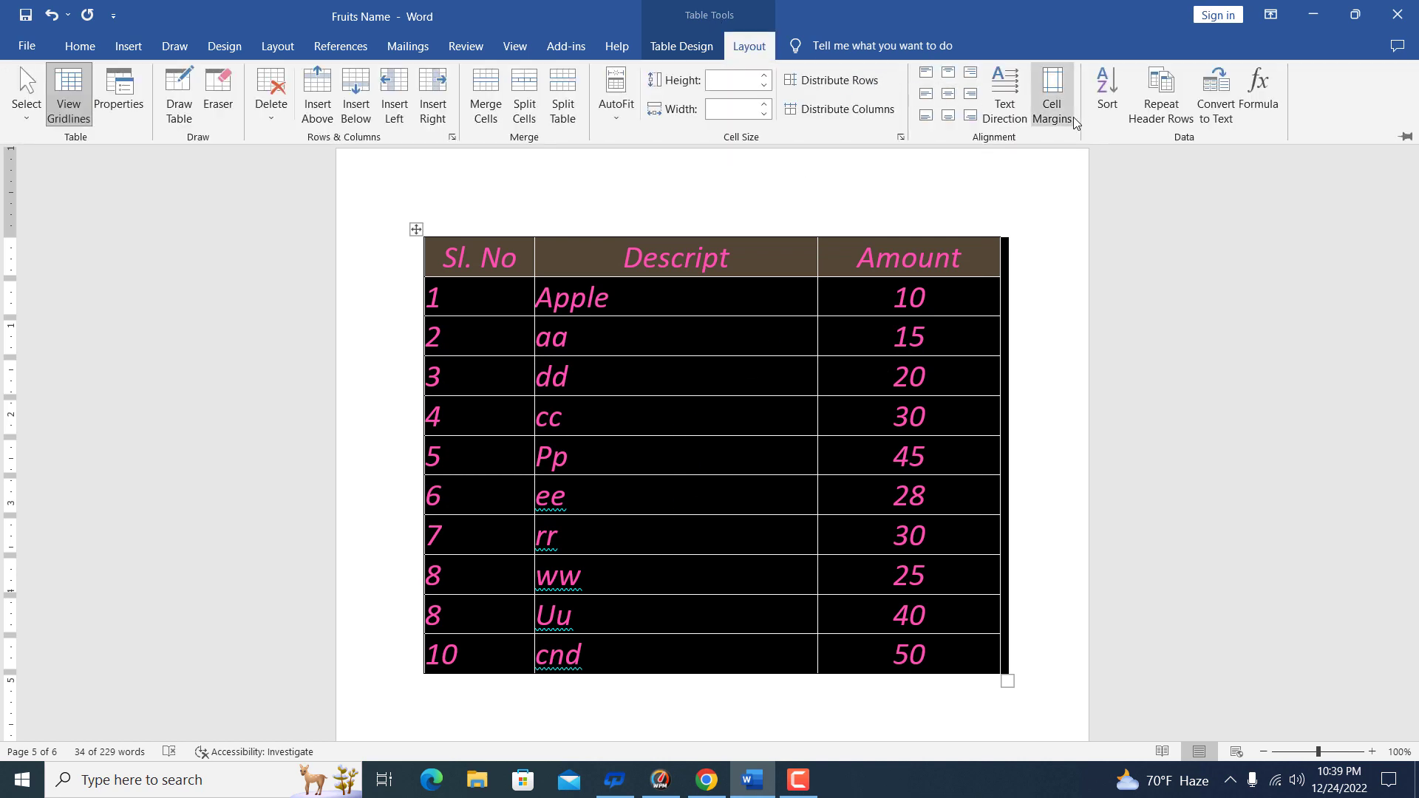
click(509, 268)
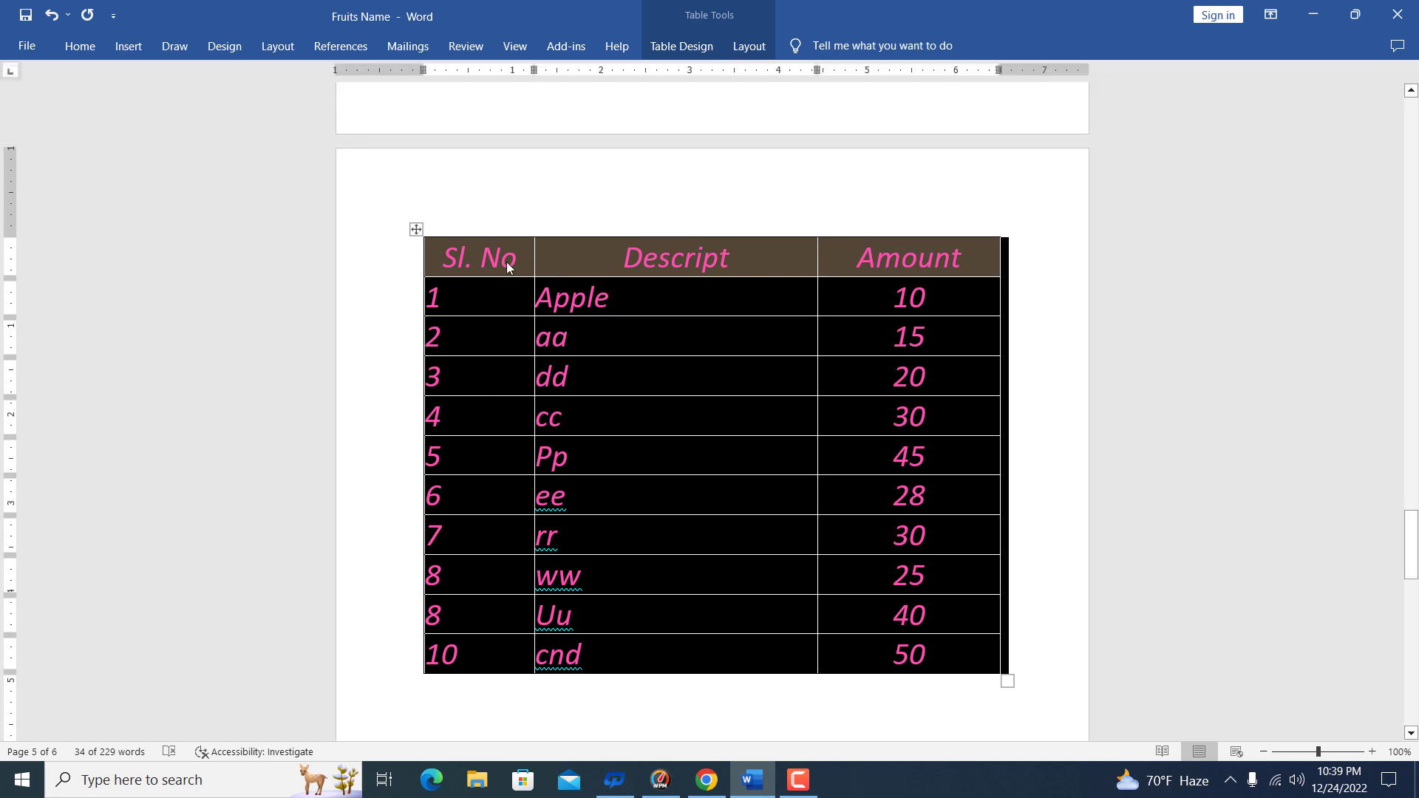
click(476, 264)
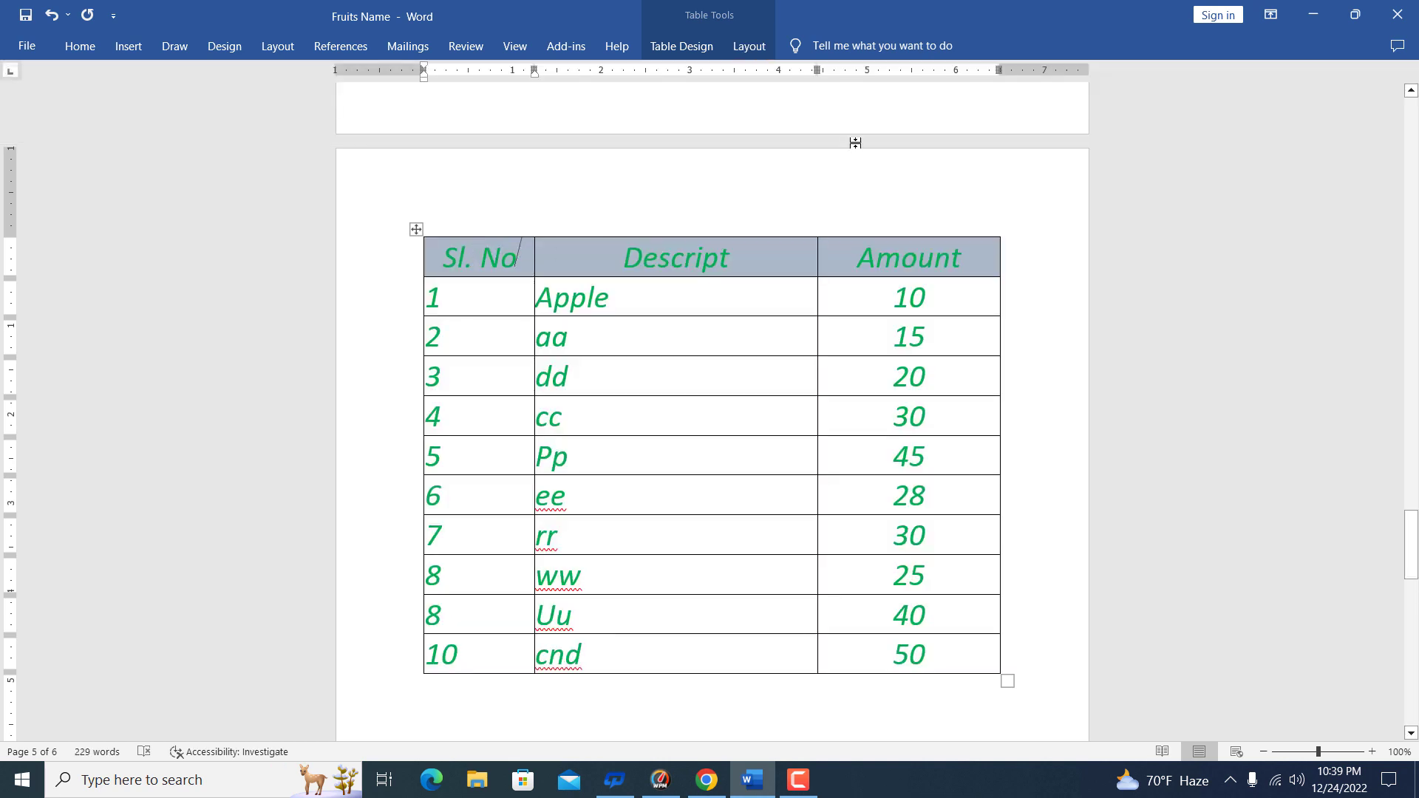
click(749, 45)
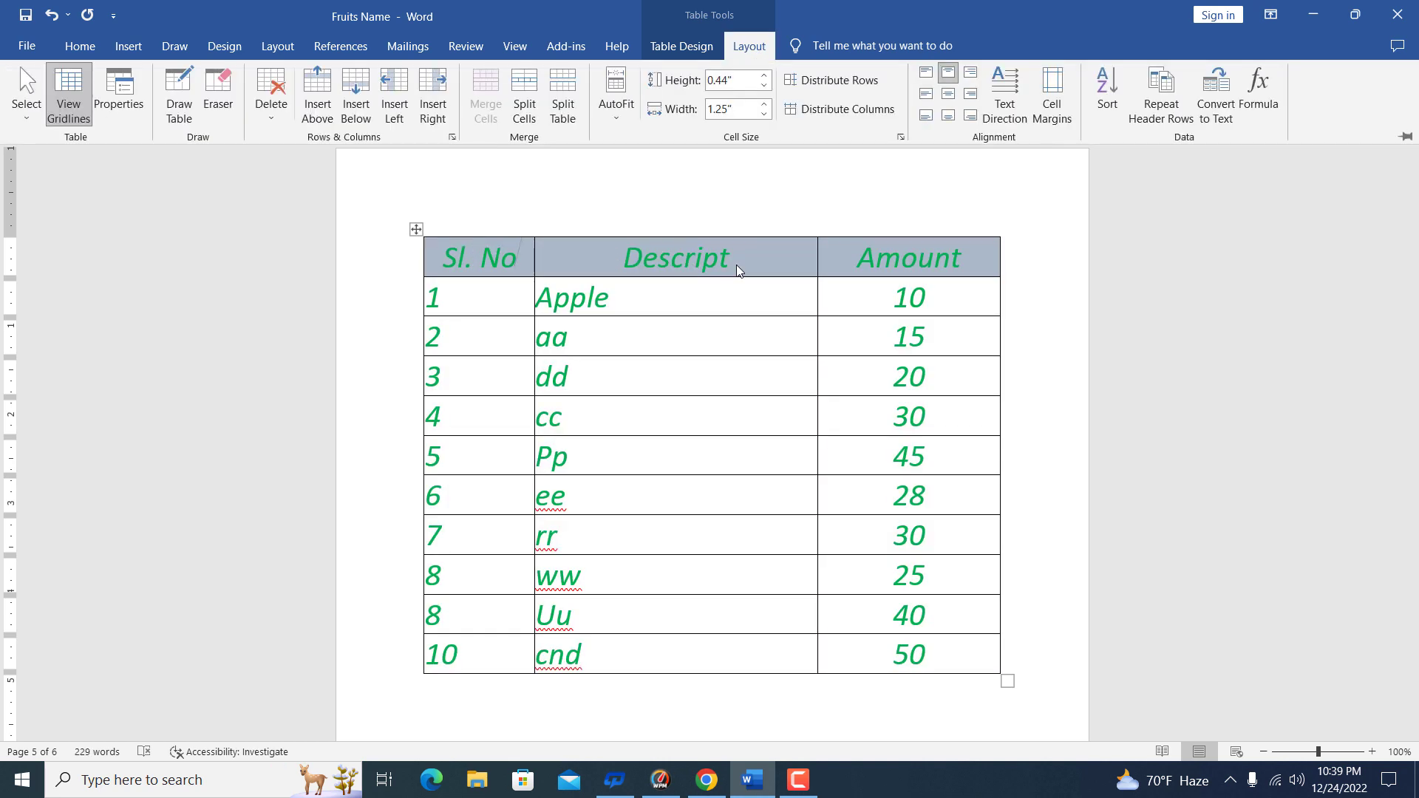
click(1162, 116)
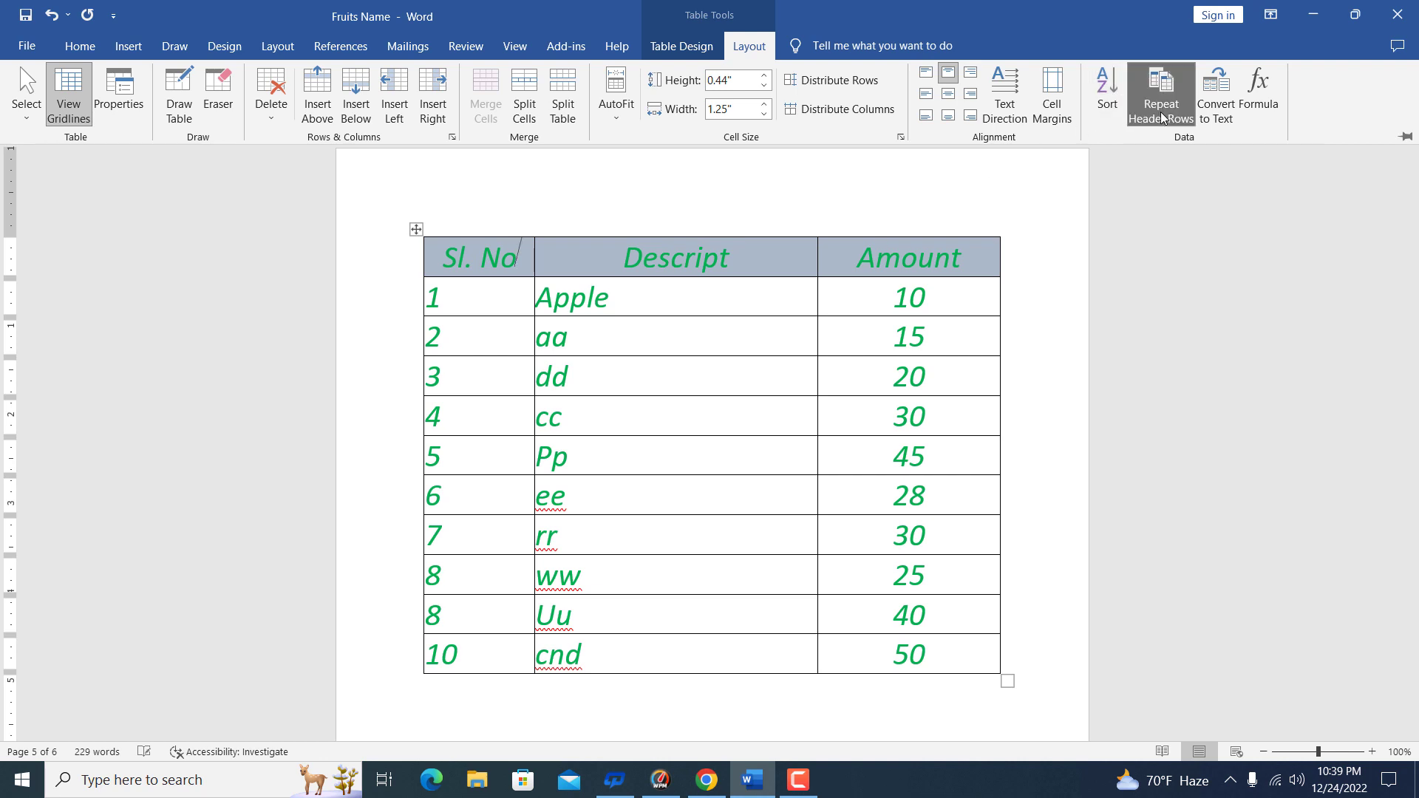
- Append blank rows to the end of the table until two of them fall on the next page
click(749, 257)
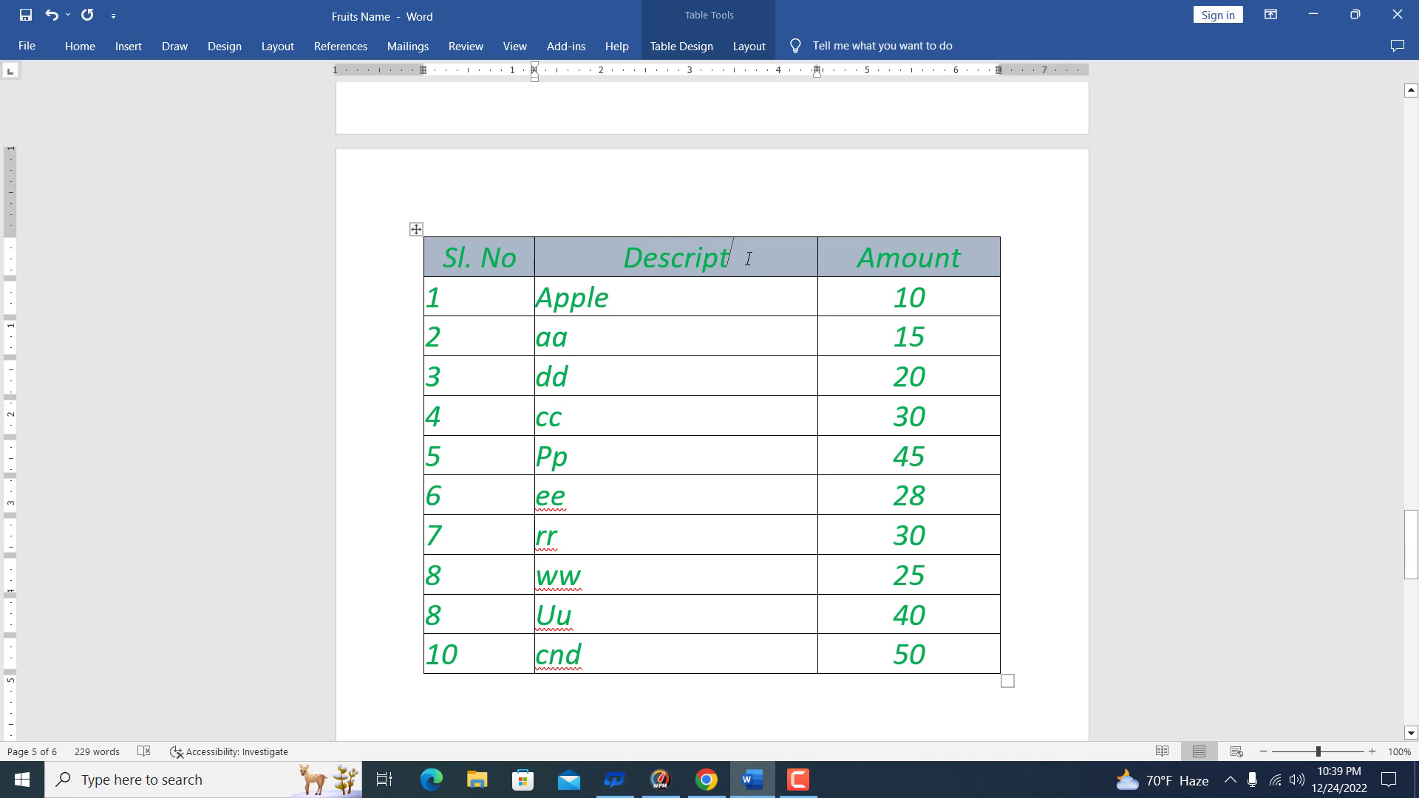
key(Tab)
key(Tab)
key(Tab)
key(Tab)
key(Tab)
key(Tab)
key(Tab)
key(Tab)
key(Tab)
key(Tab)
key(Tab)
key(Tab)
key(Tab)
key(Tab)
key(Tab)
key(Tab)
key(Tab)
key(Tab)
key(Tab)
key(Tab)
key(Tab)
key(Tab)
key(Tab)
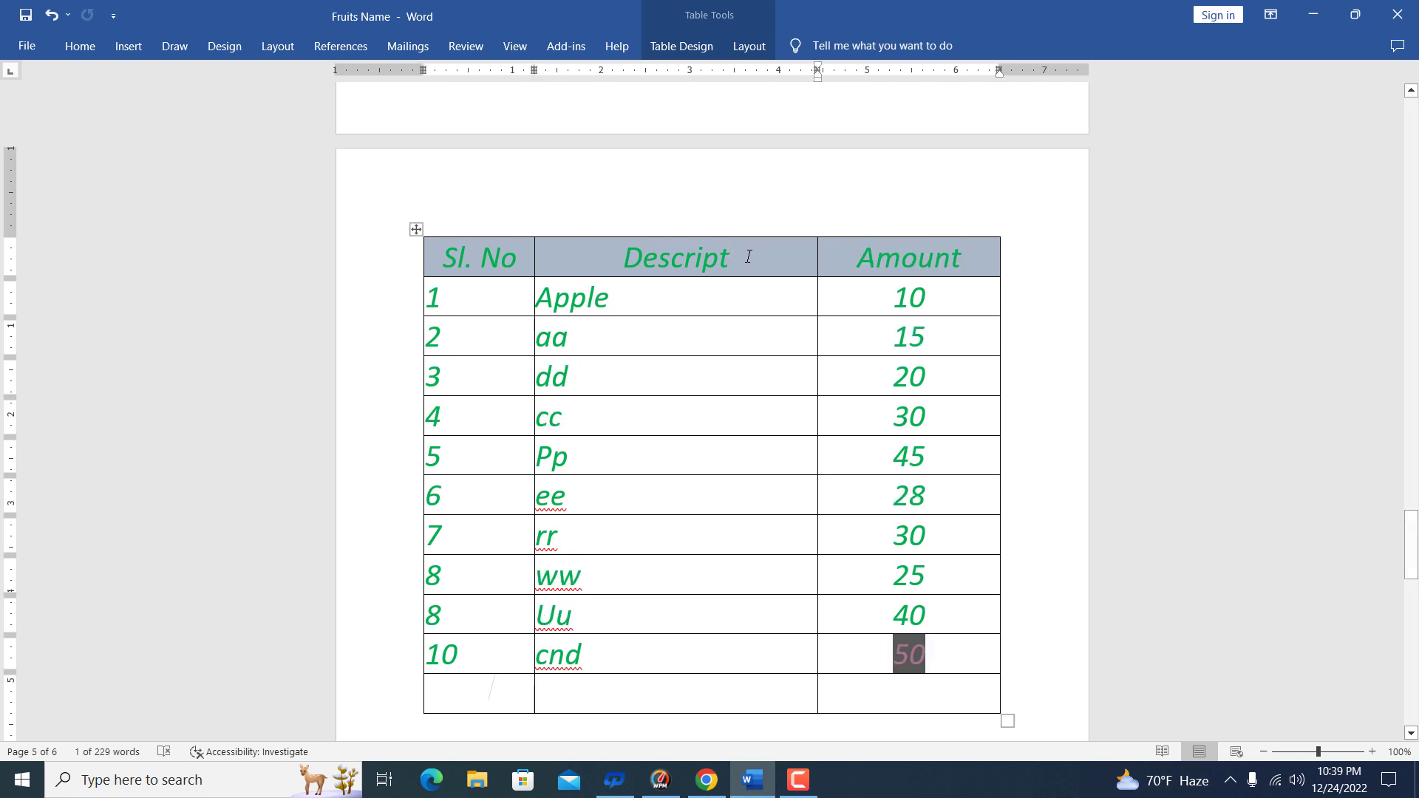
key(Tab)
key(Tab)
key(Tab)
key(Tab)
key(Tab)
key(Tab)
key(Tab)
key(Tab)
key(Tab)
key(Tab)
key(Tab)
key(Tab)
key(Tab)
key(Tab)
key(Tab)
key(Tab)
key(Tab)
key(Tab)
key(Tab)
key(Tab)
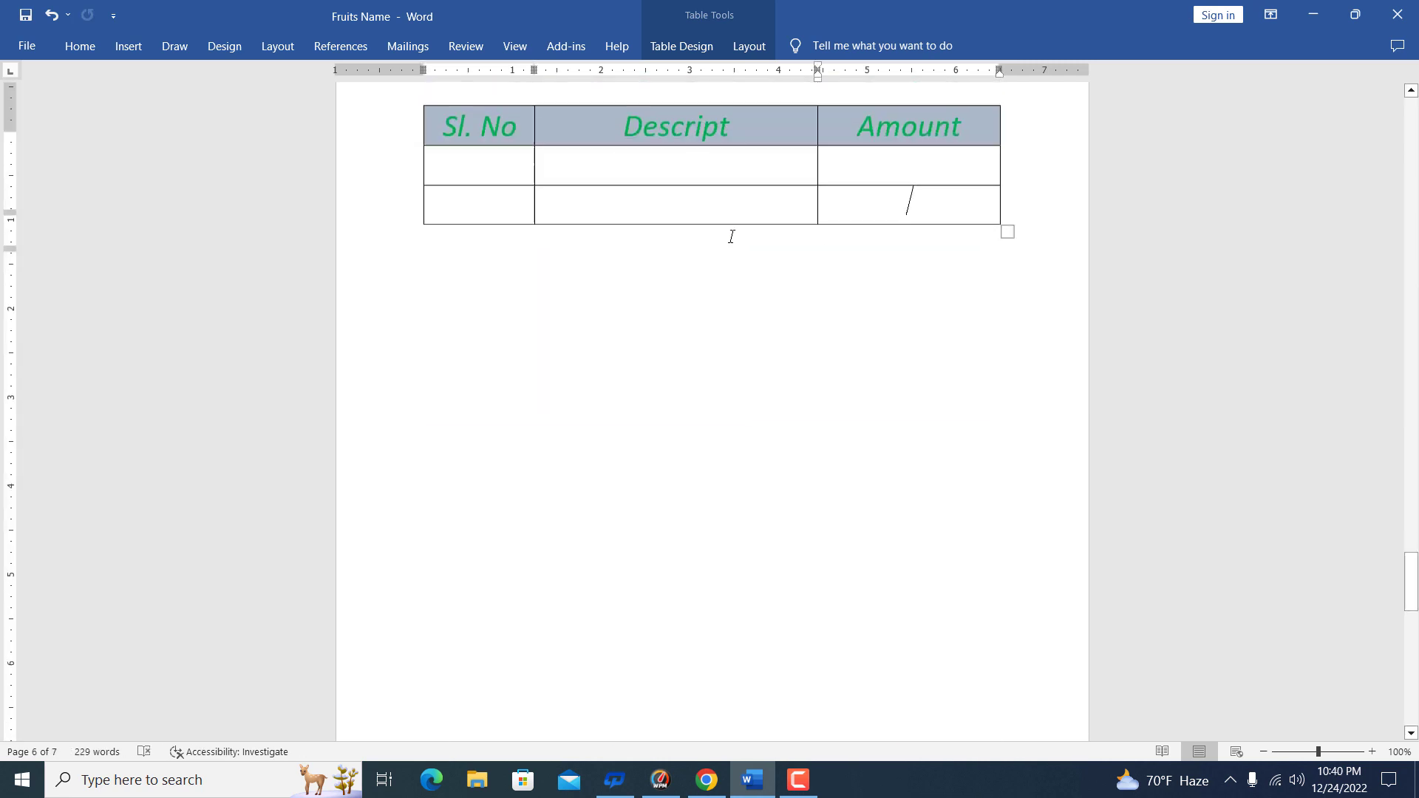
- Examine the repeated header row on the table's second page and the filled rows on its first page
key(shift+Tab)
key(shift+Tab)
key(shift+Tab)
key(shift+Tab)
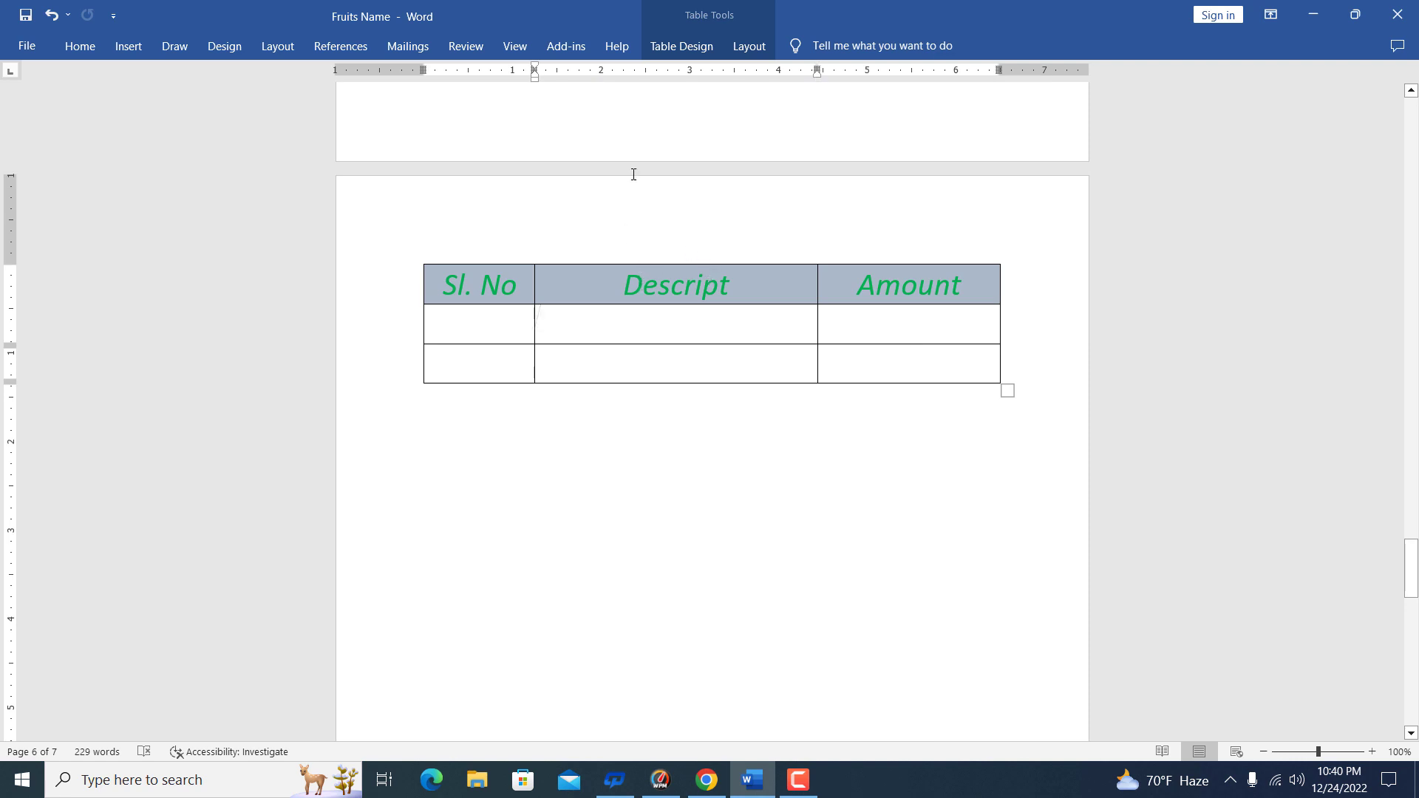
click(749, 46)
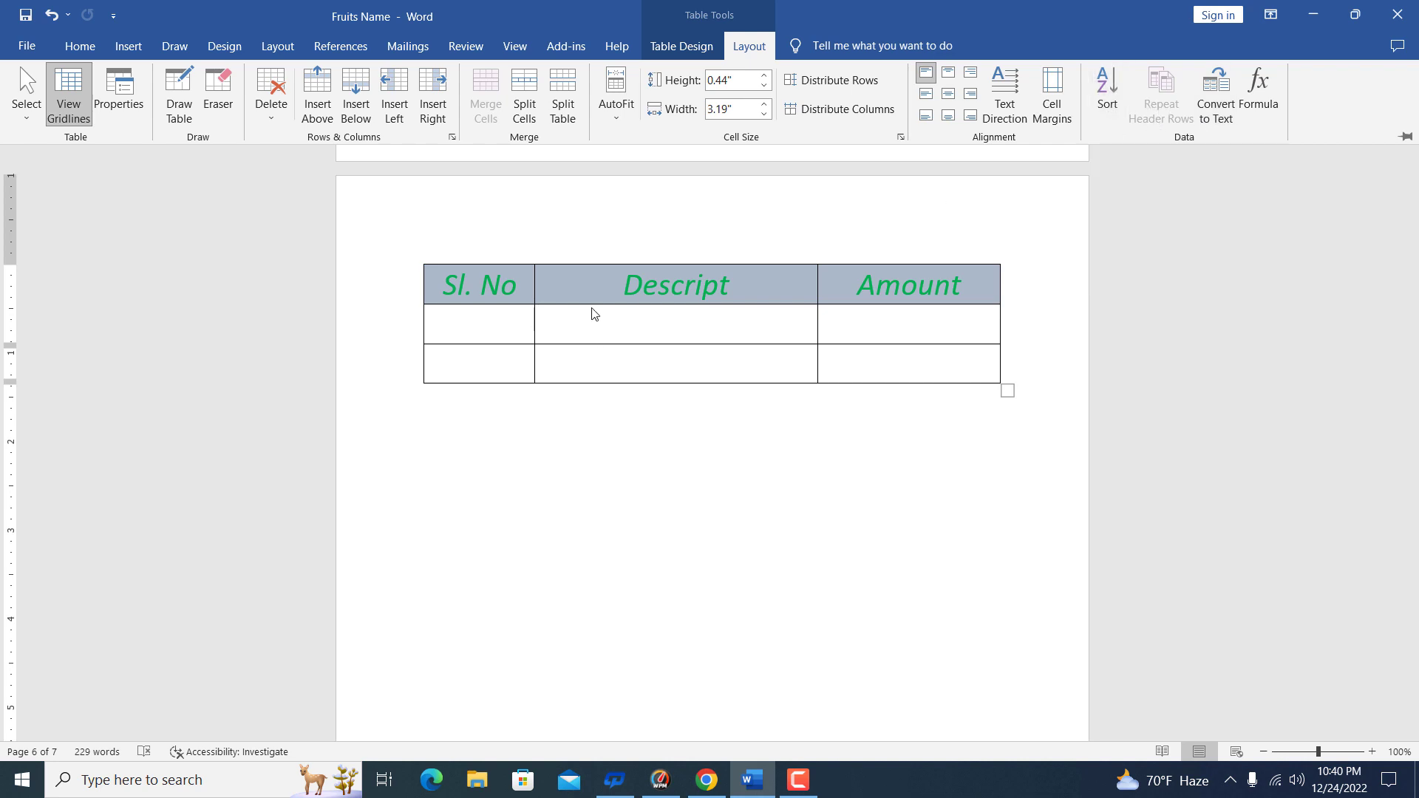
scroll(615, 282, up, 7)
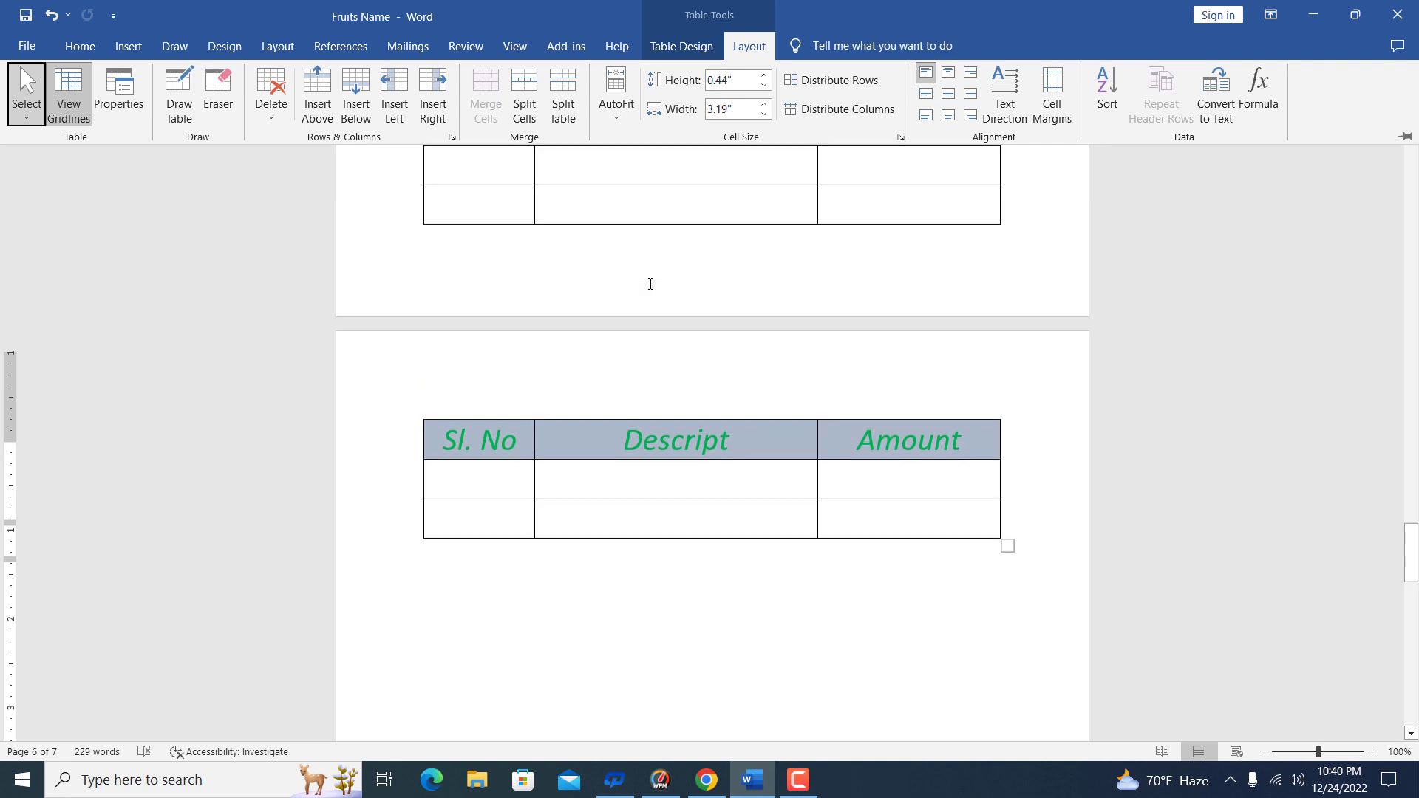
scroll(647, 282, up, 10)
key(ctrl+F1)
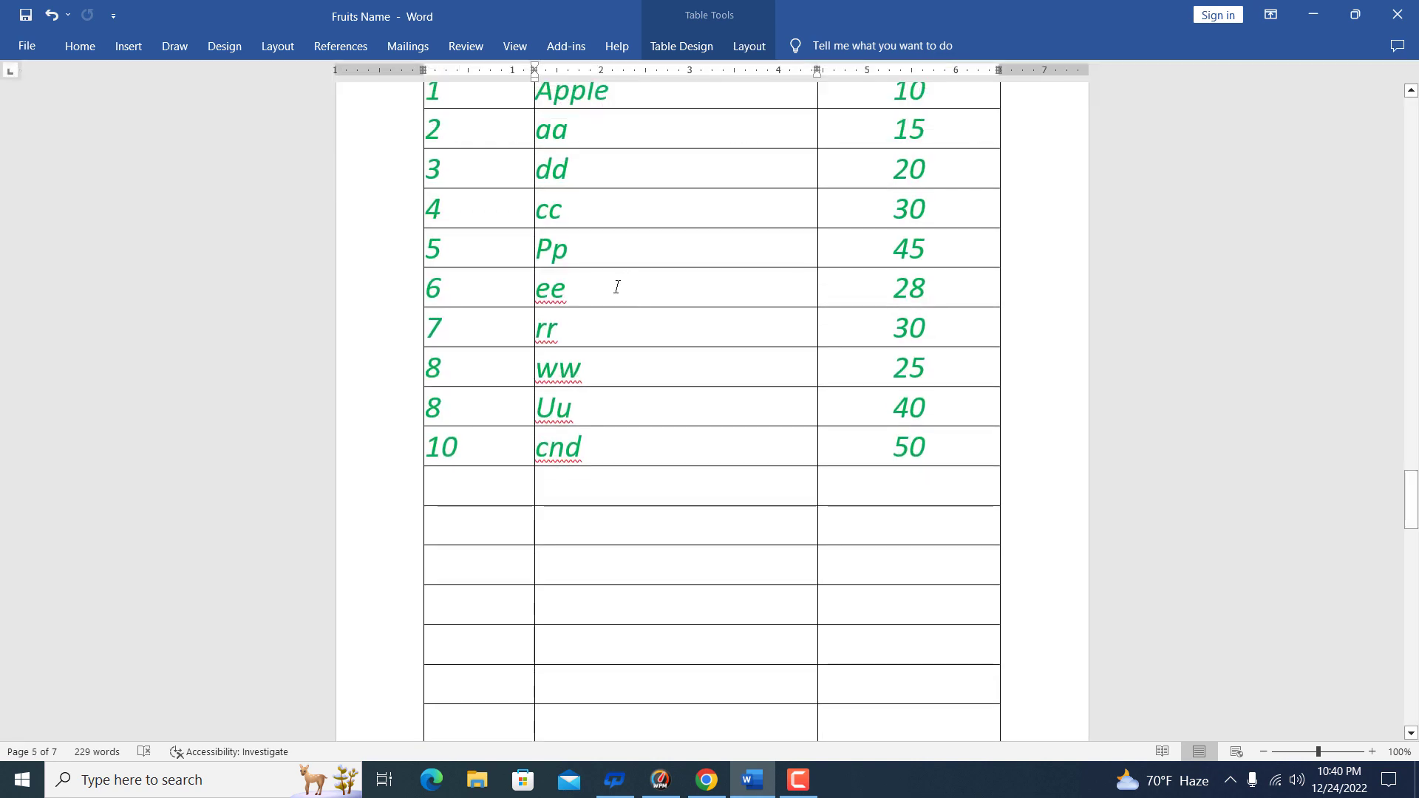
click(749, 46)
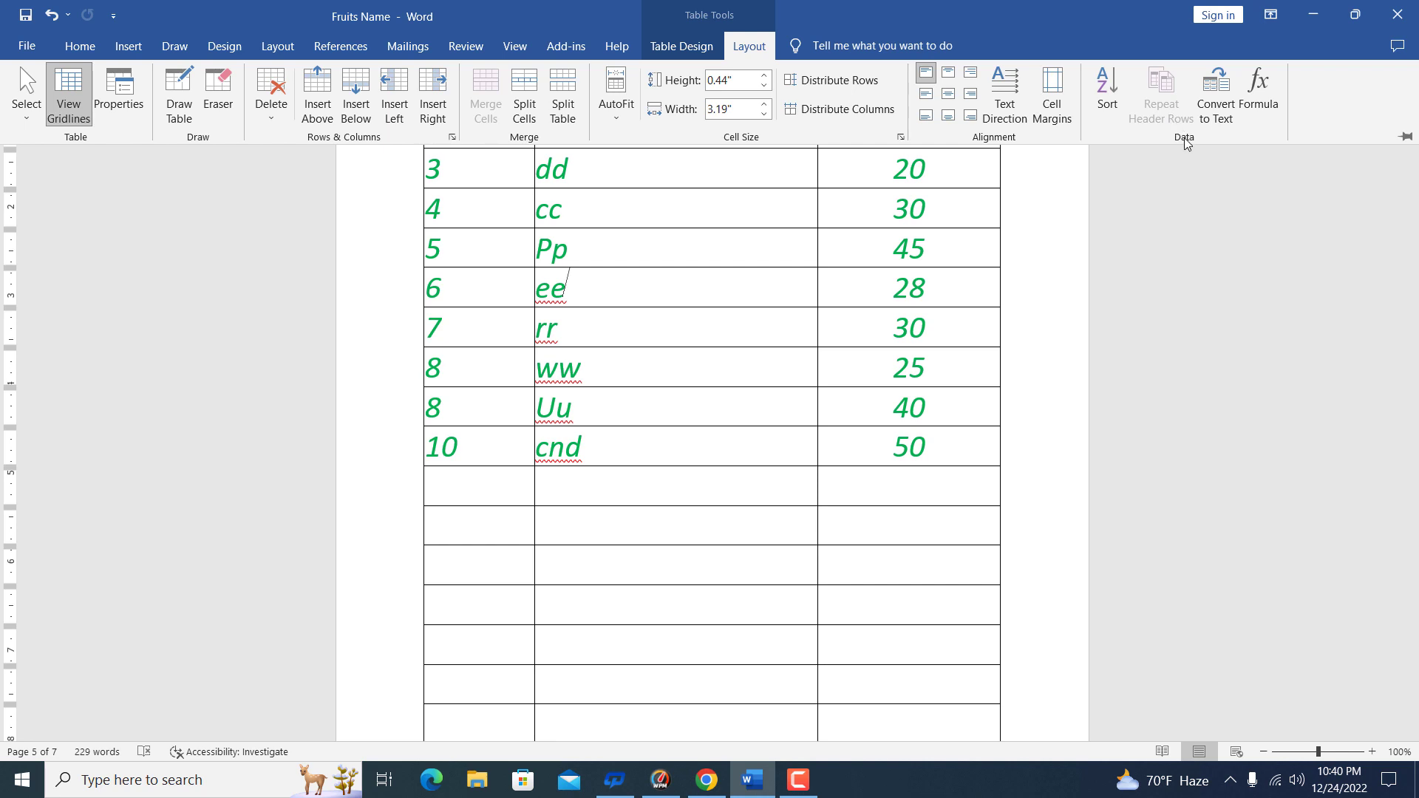
- Turn off Repeat Header Rows for the table's Sl. No, Descript, Amount row and look through the following rows
scroll(665, 307, up, 6)
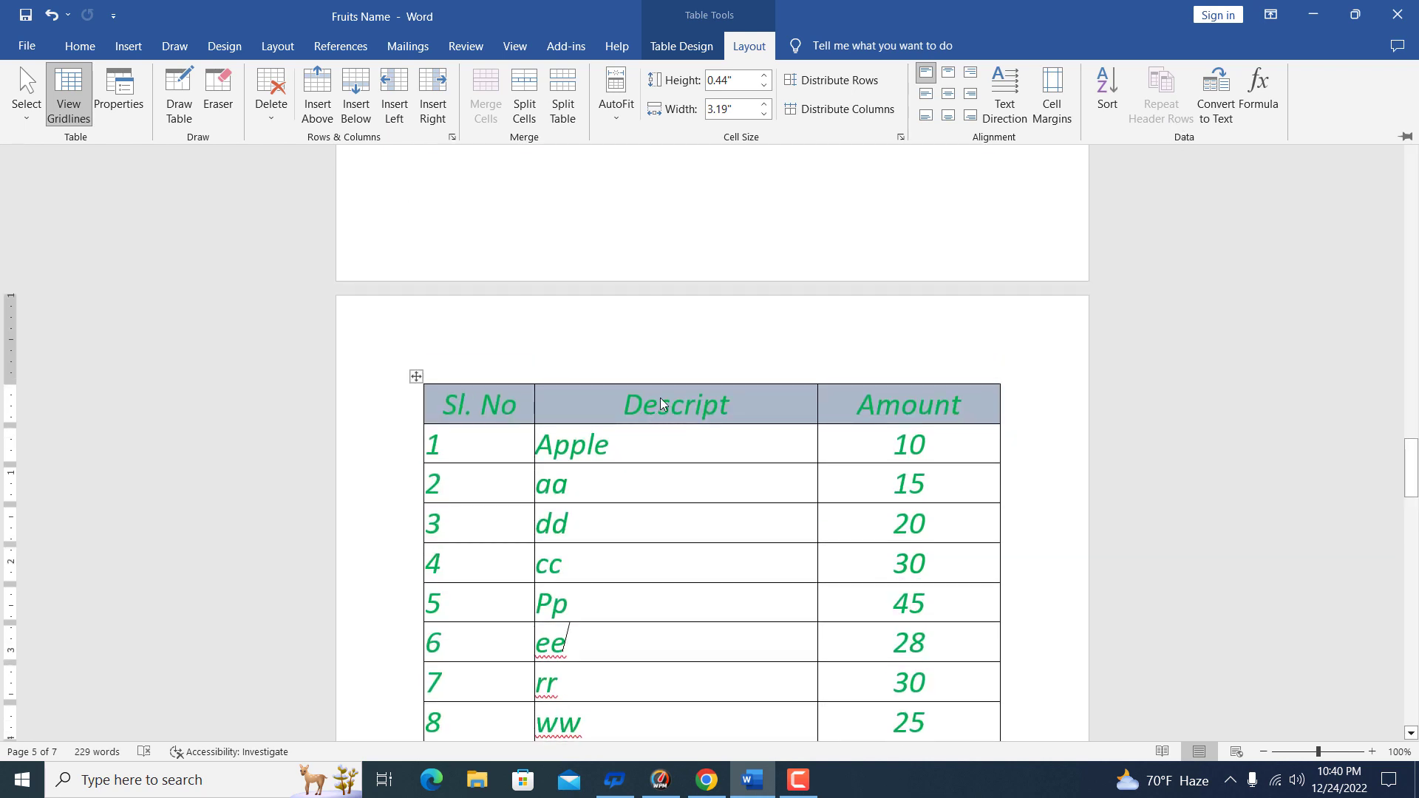
click(652, 411)
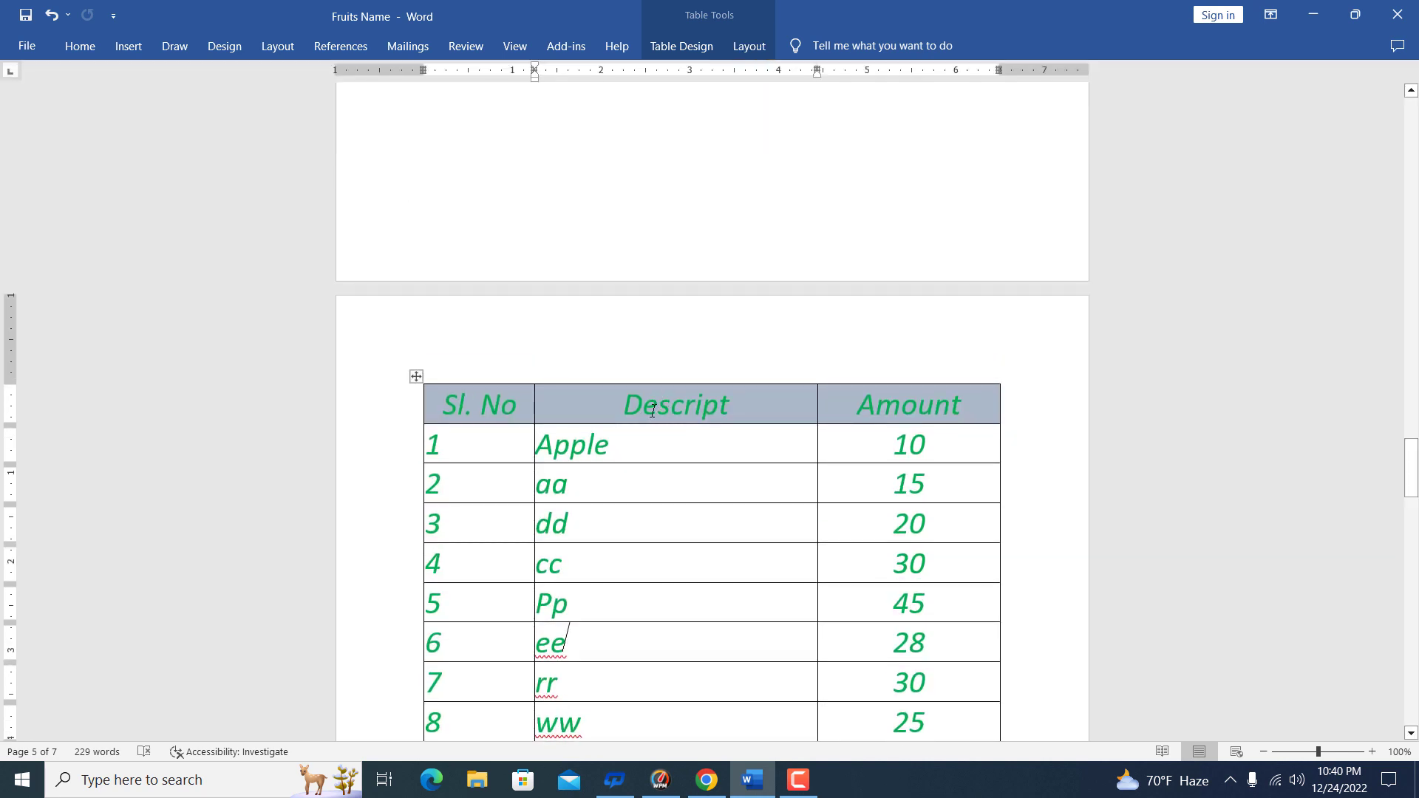
click(747, 47)
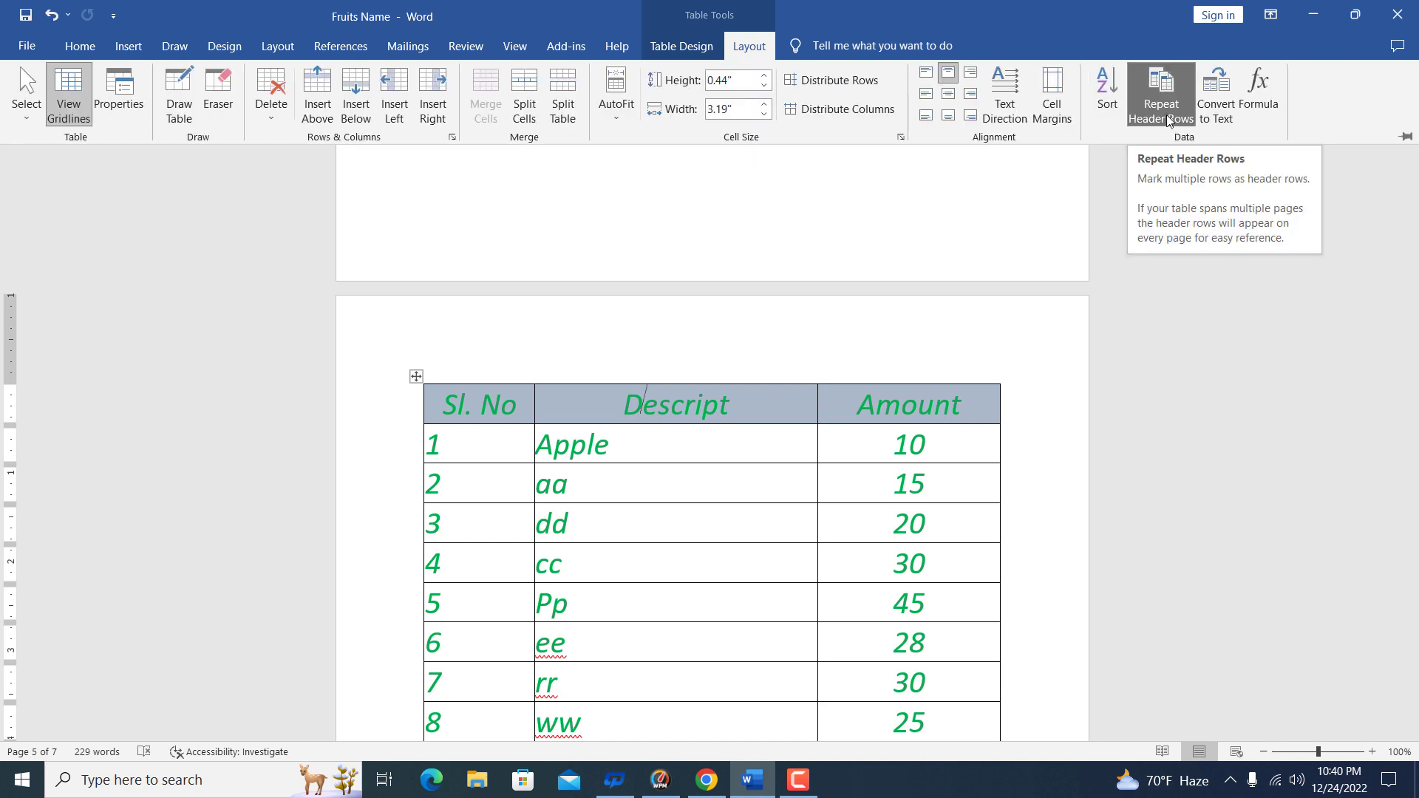
click(1167, 125)
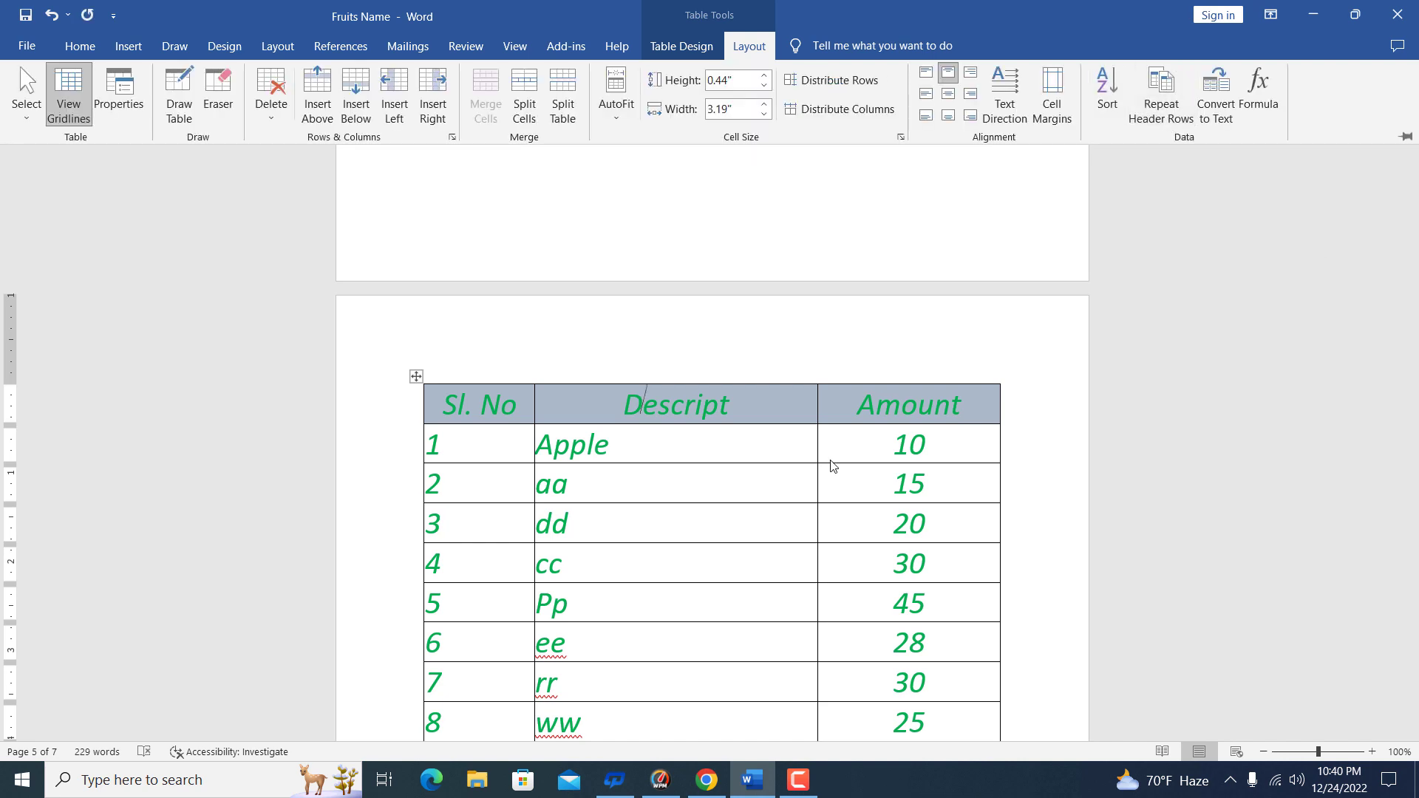
scroll(802, 494, down, 20)
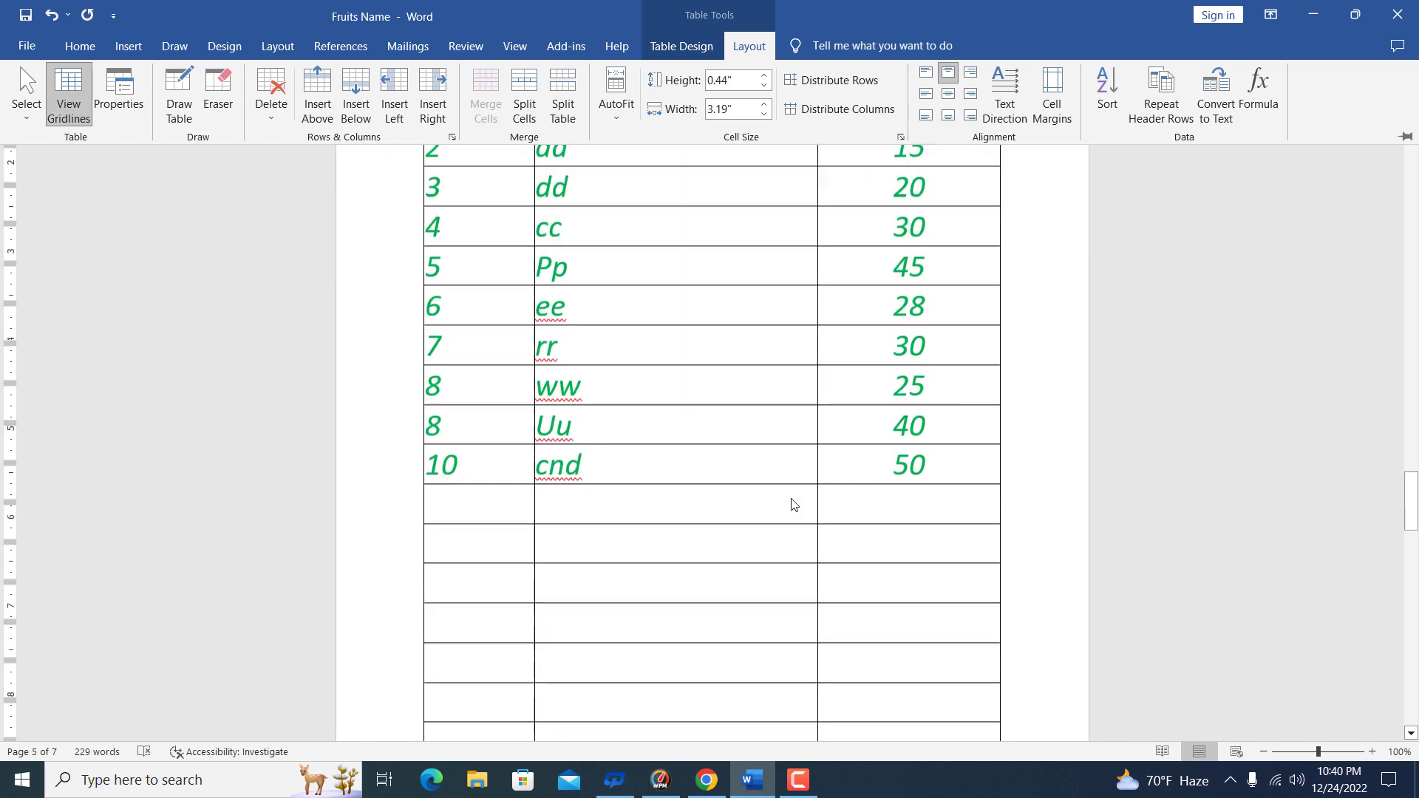
- Turn Repeat Header Rows back on for the heading row and check the header on the table's second page
scroll(724, 481, up, 15)
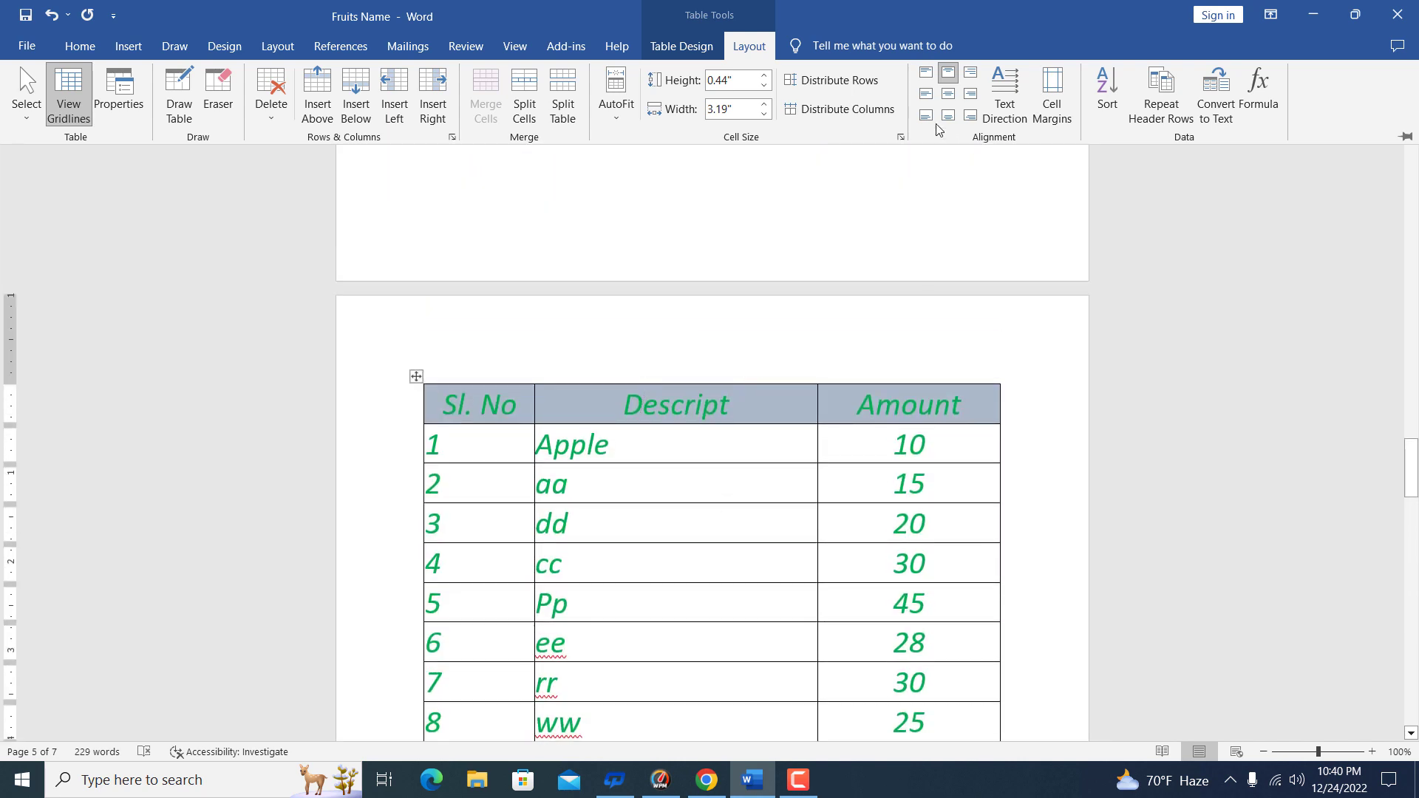
click(1164, 104)
scroll(703, 575, down, 8)
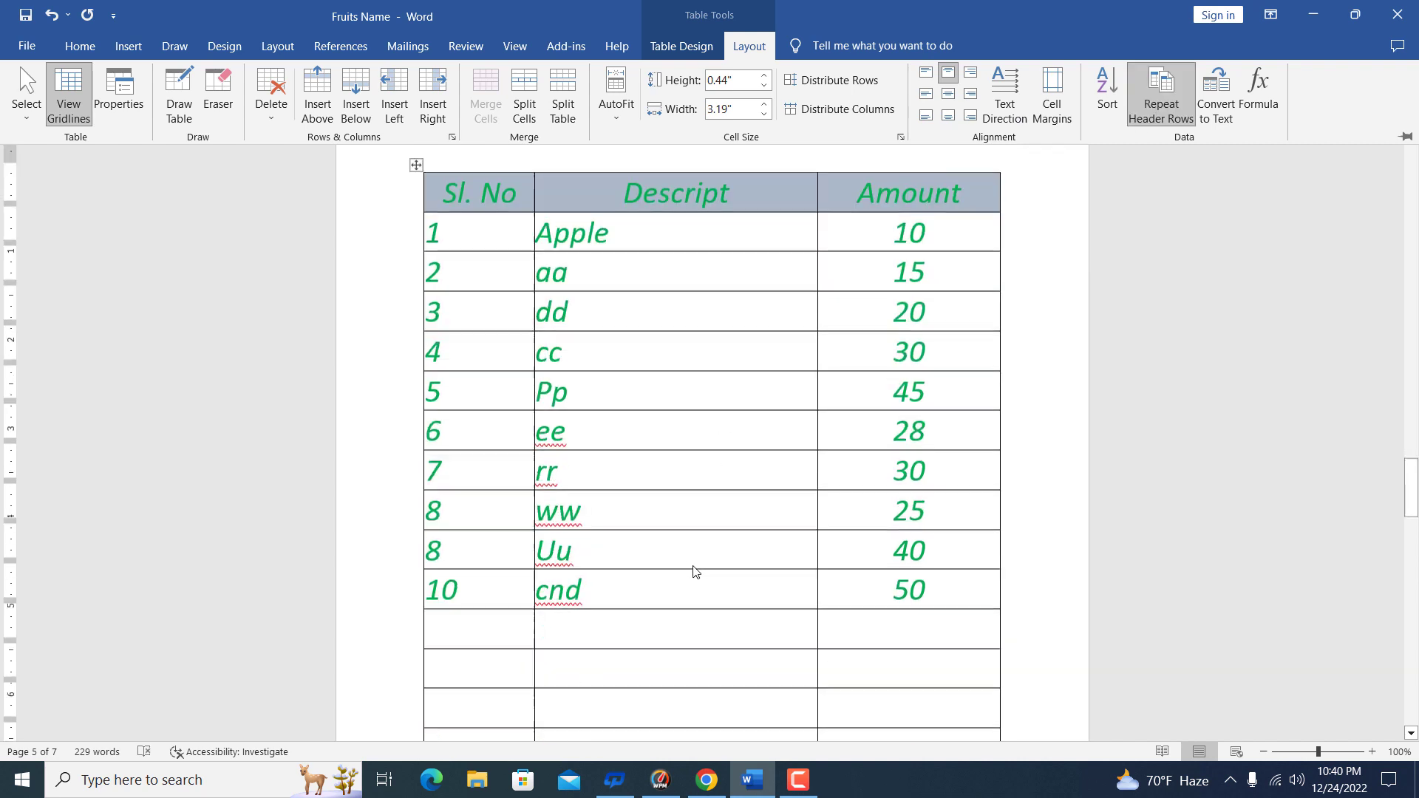
scroll(724, 599, up, 8)
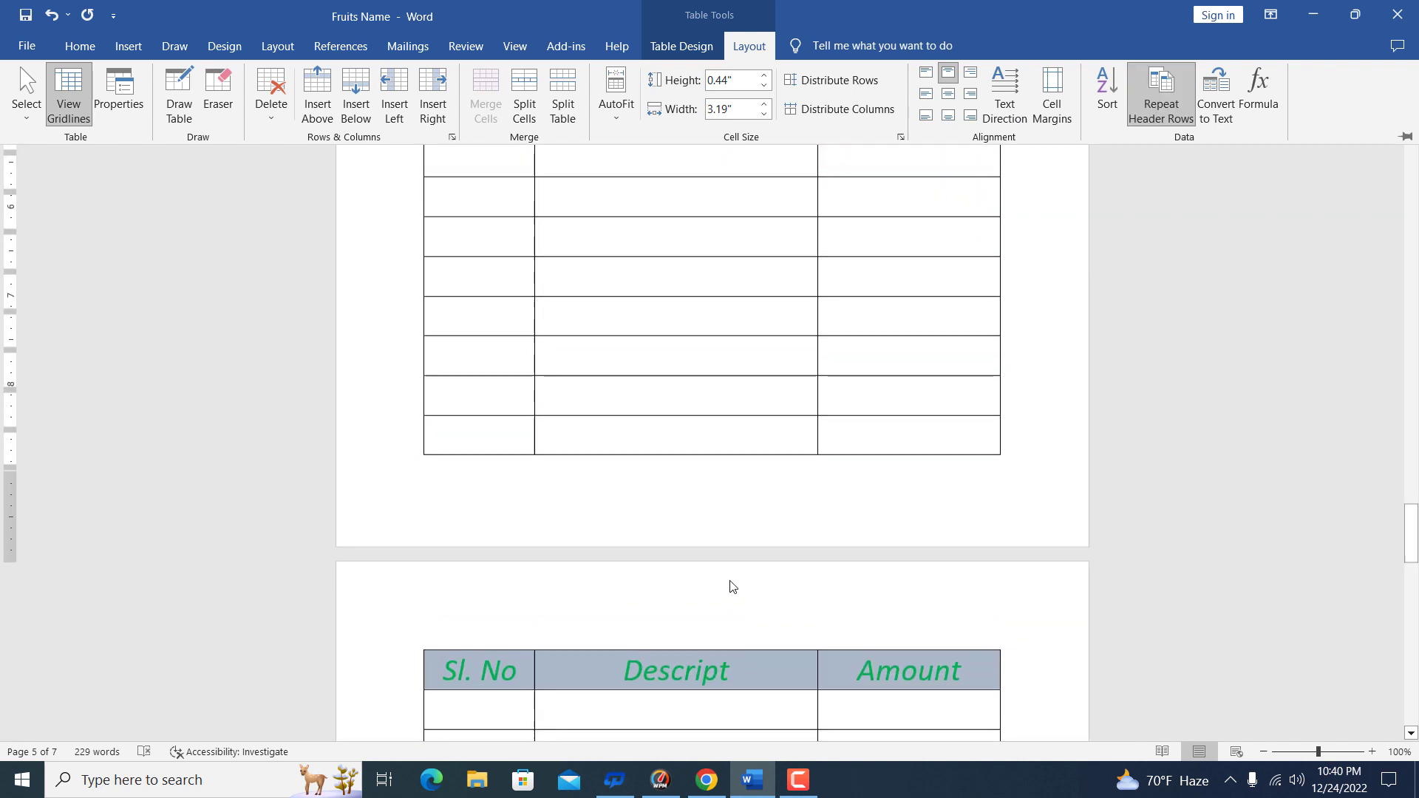
scroll(731, 576, up, 3)
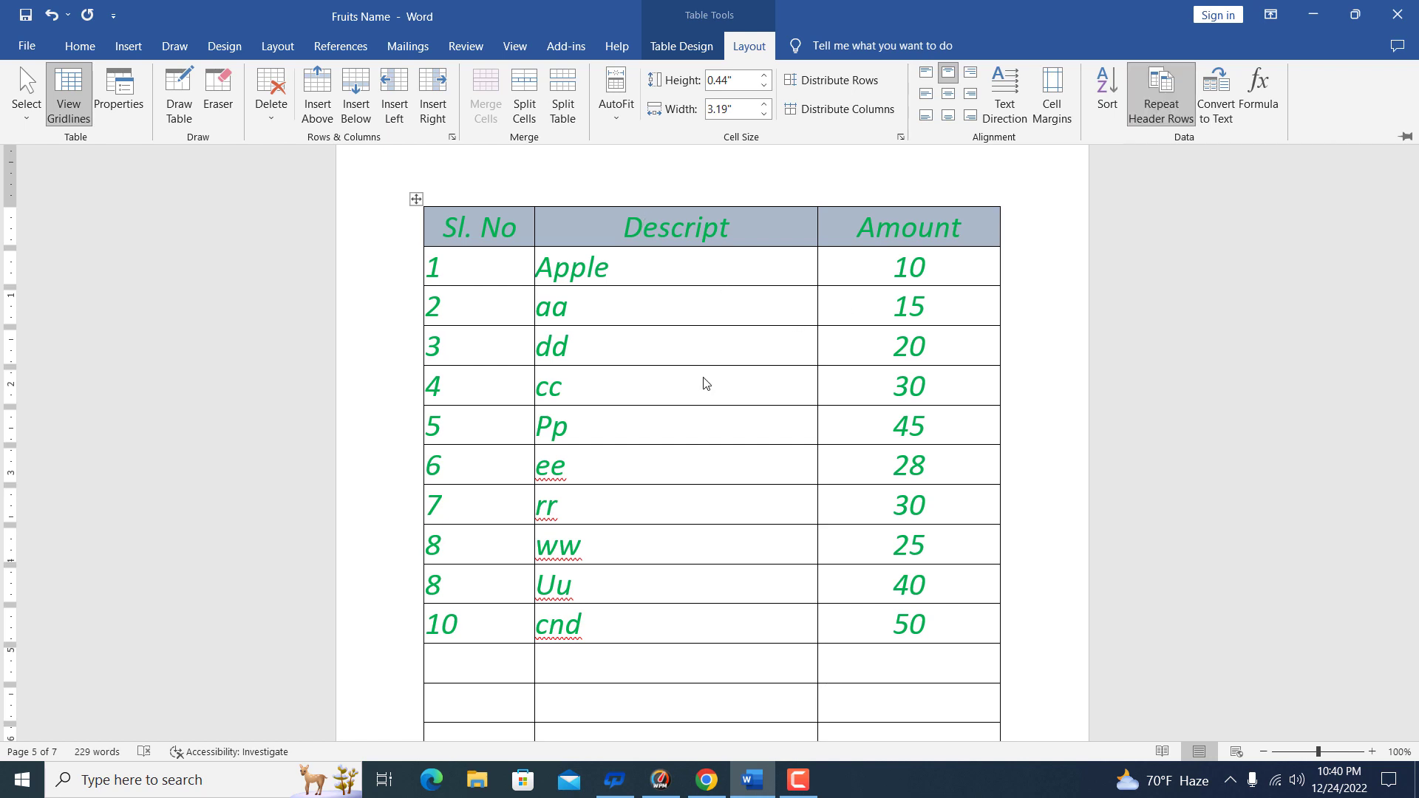
click(799, 780)
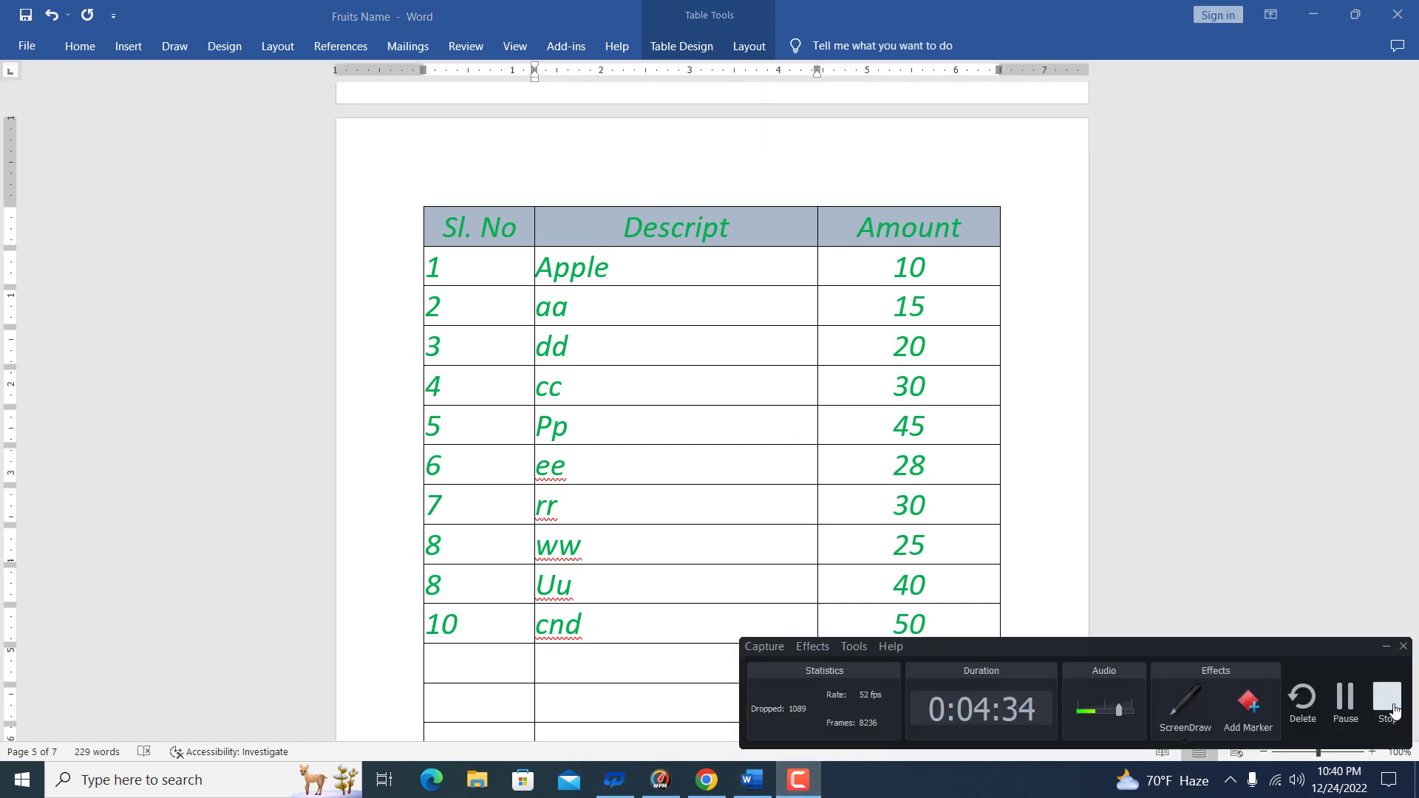